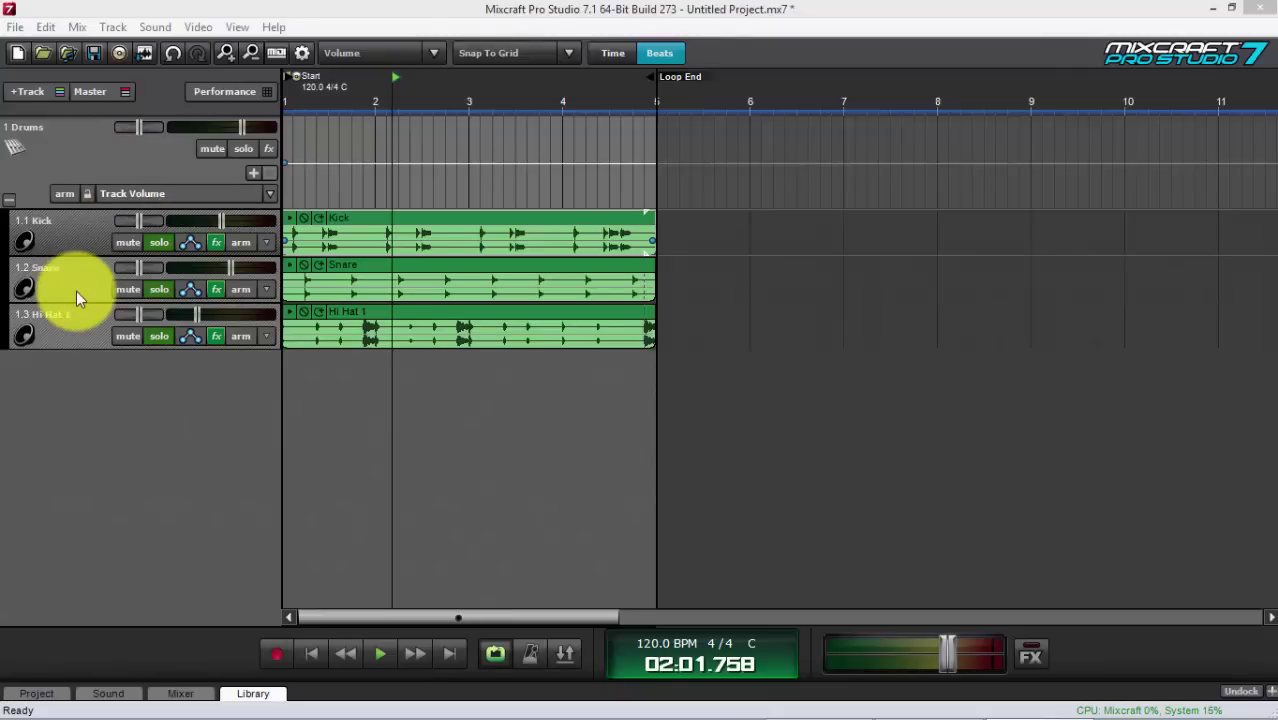
- Move the Kick, Snare and Hi Hat 1 tracks out of the Drums submix and delete the emptied submix track
left_click_drag(85, 243, 81, 340)
left_click_drag(76, 287, 69, 347)
left_click_drag(50, 251, 34, 394)
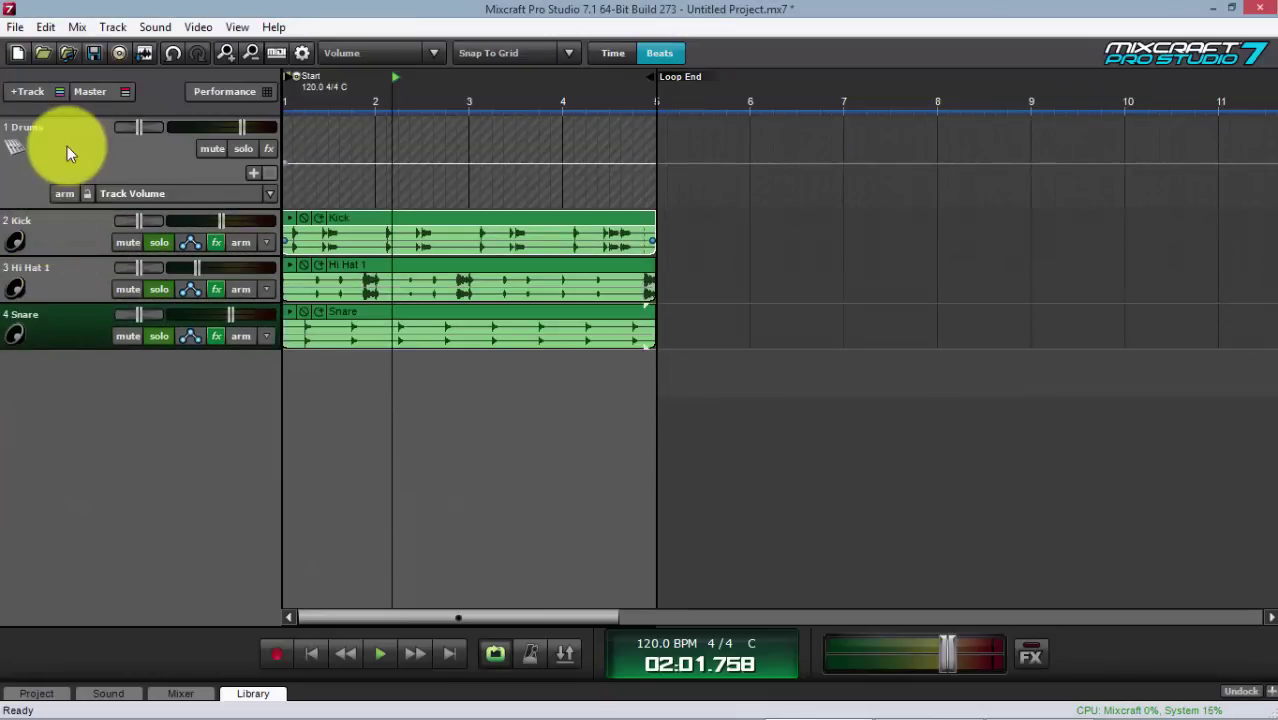
right_click(67, 146)
left_click(106, 186)
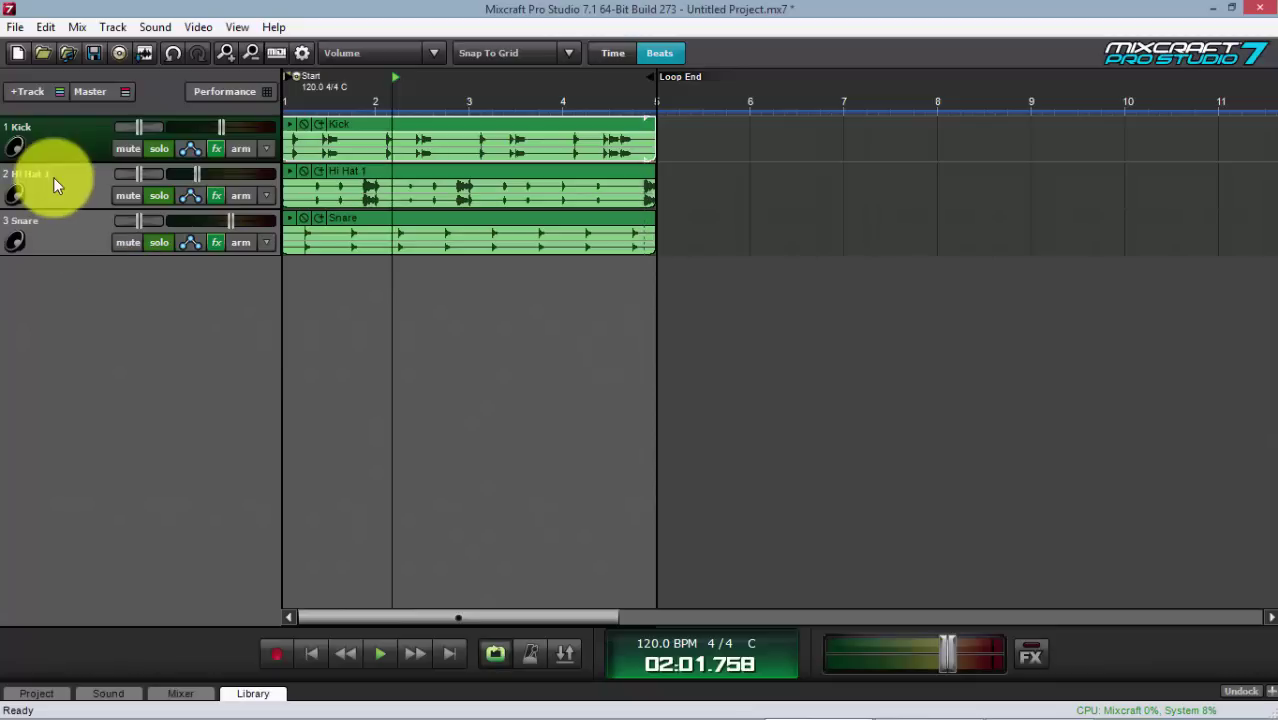
- Add a submix track to the project and name it DRUMS
left_click(45, 92)
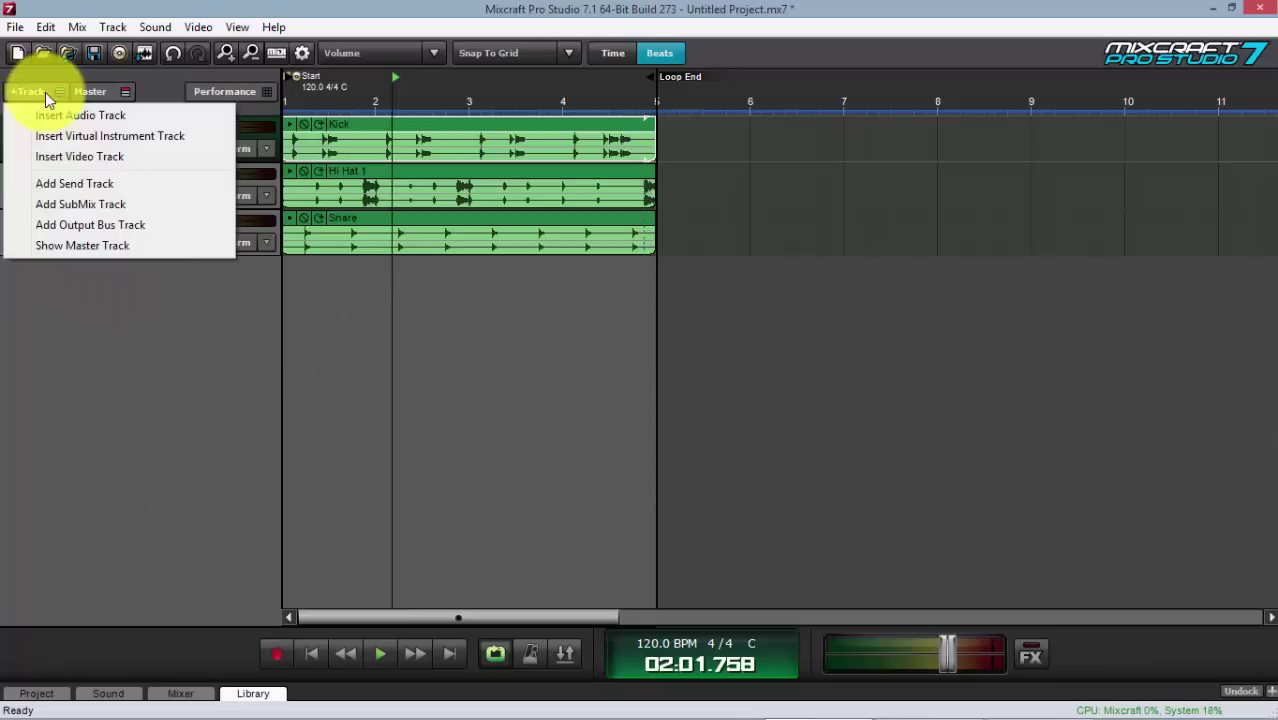
left_click(84, 313)
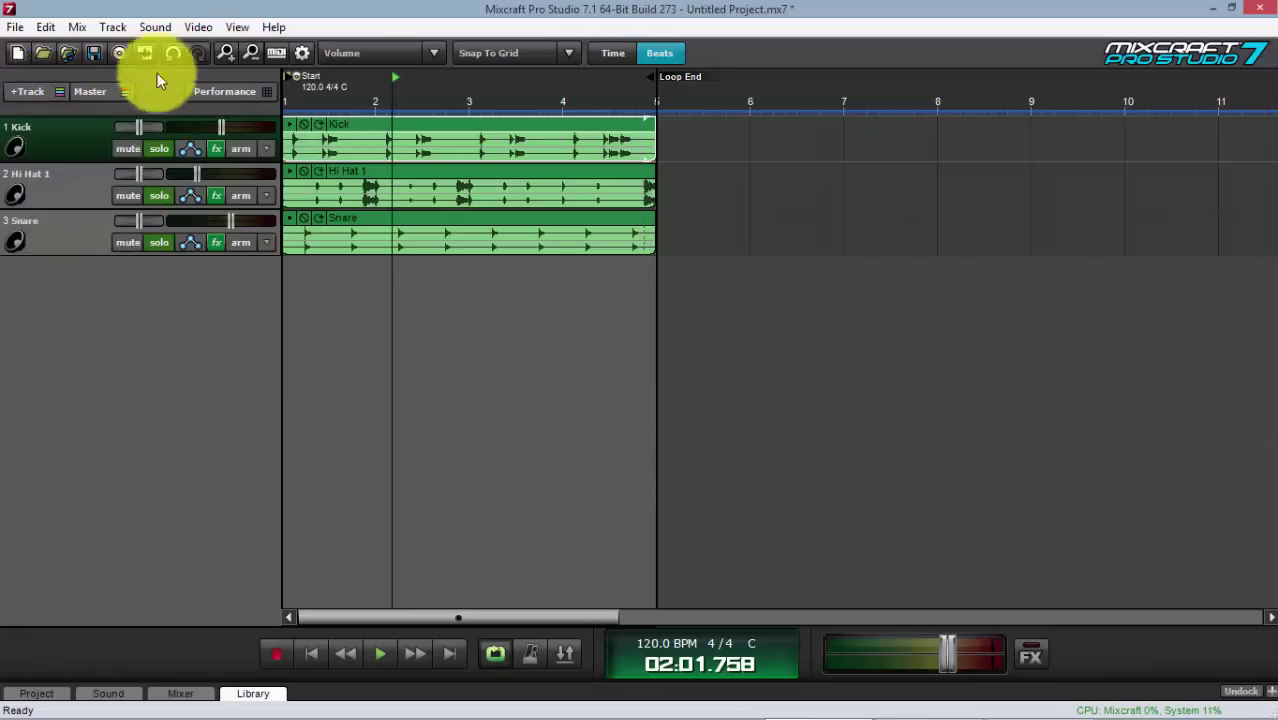
left_click(113, 27)
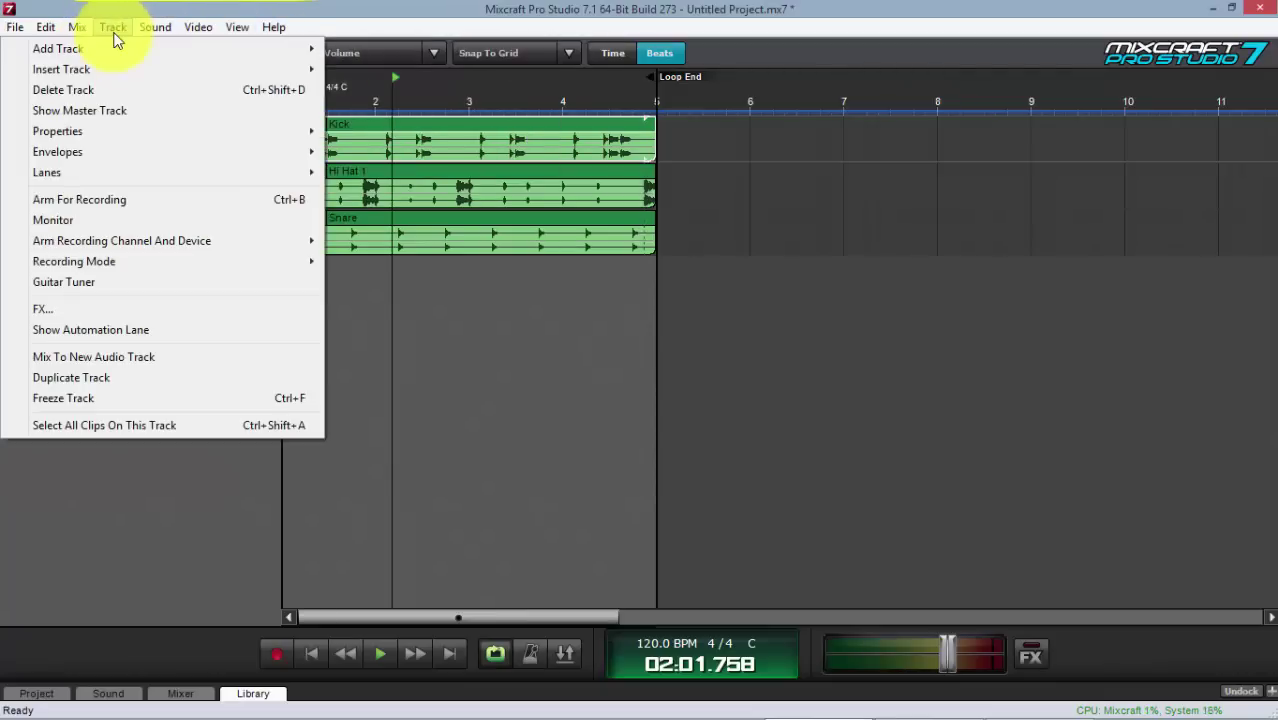
mouse_move(167, 53)
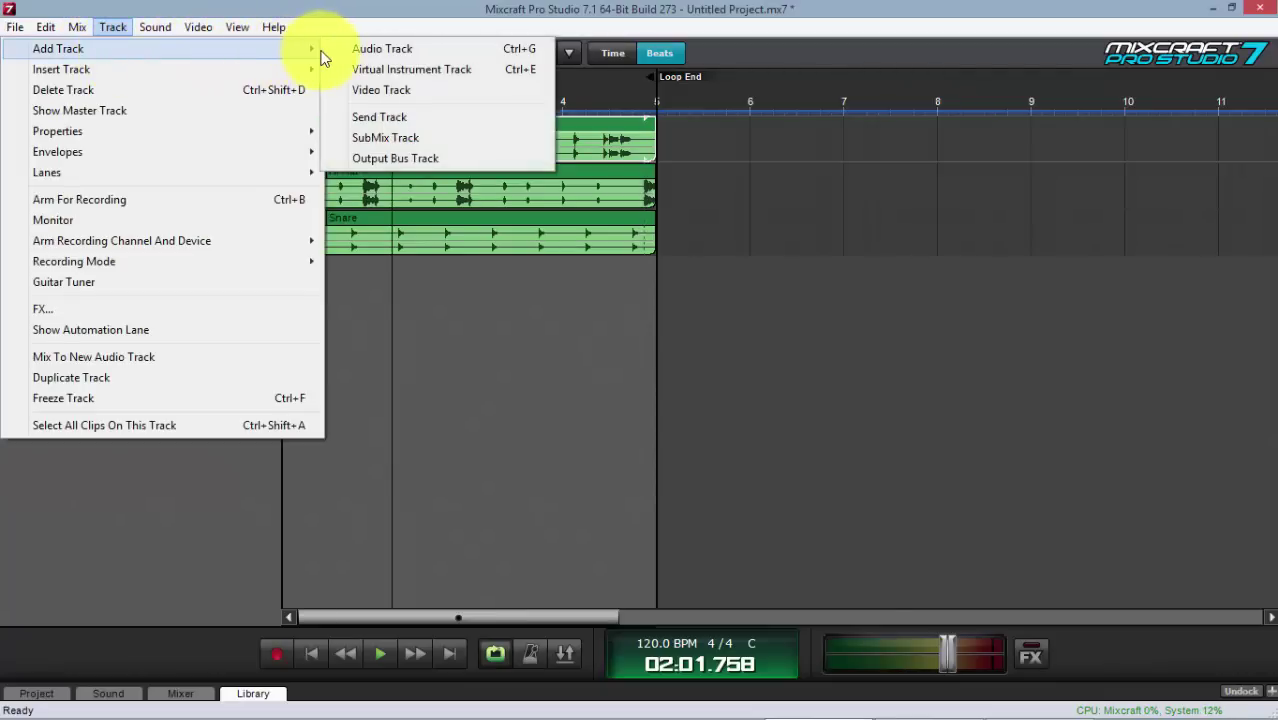
left_click(369, 139)
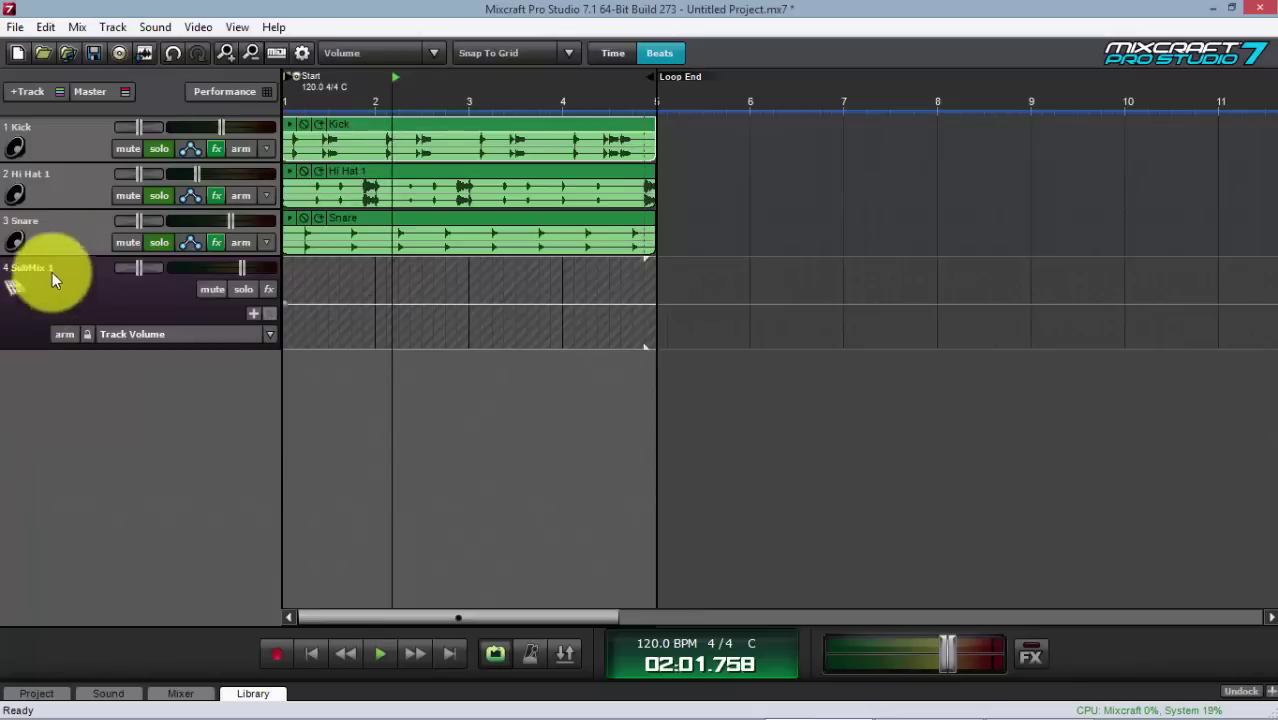
double_click(82, 276)
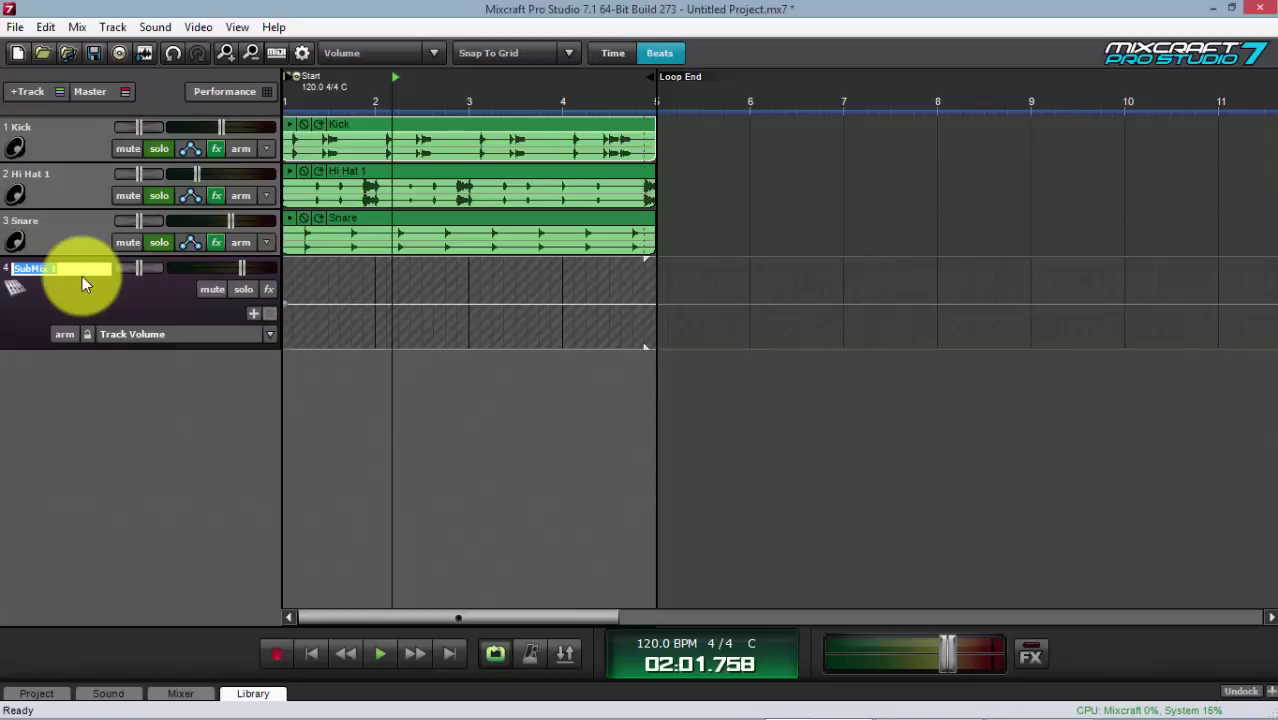
type("DRUMS")
key("Return")
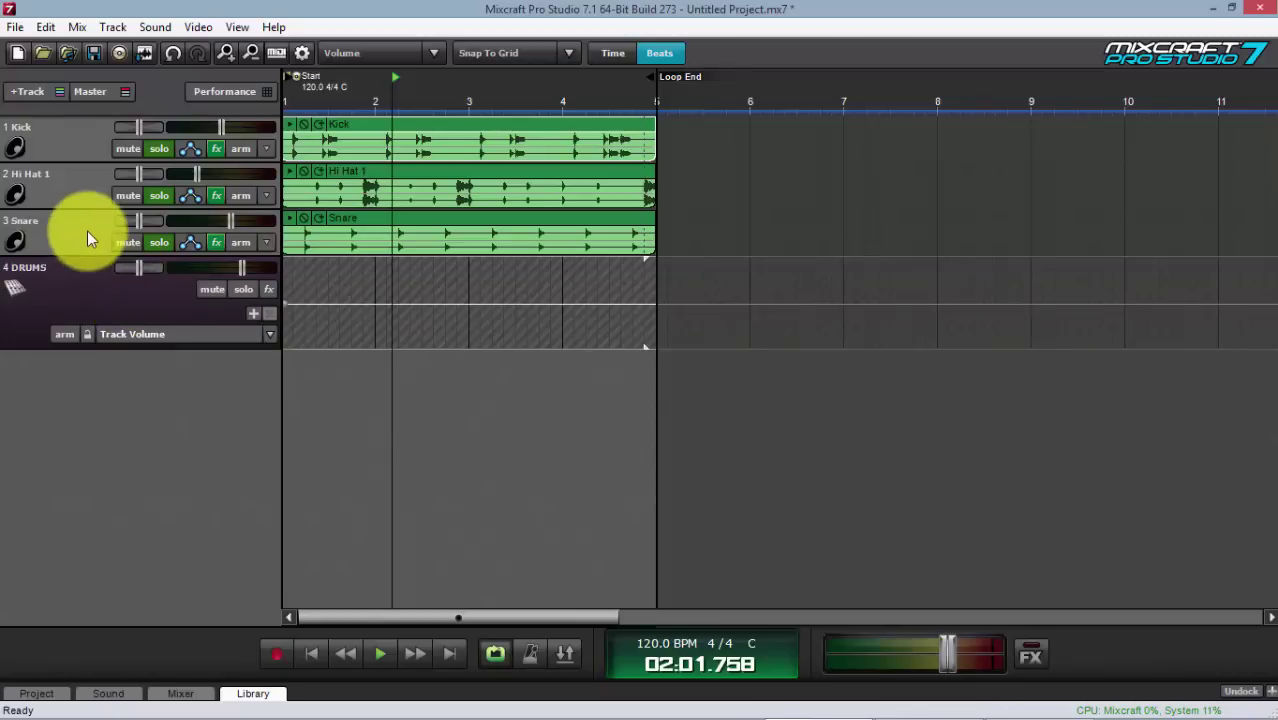
- Move the Snare, Kick and Hi Hat 1 tracks into the DRUMS submix, ordered Kick, Snare, Hi Hat 1
left_click_drag(87, 231, 83, 277)
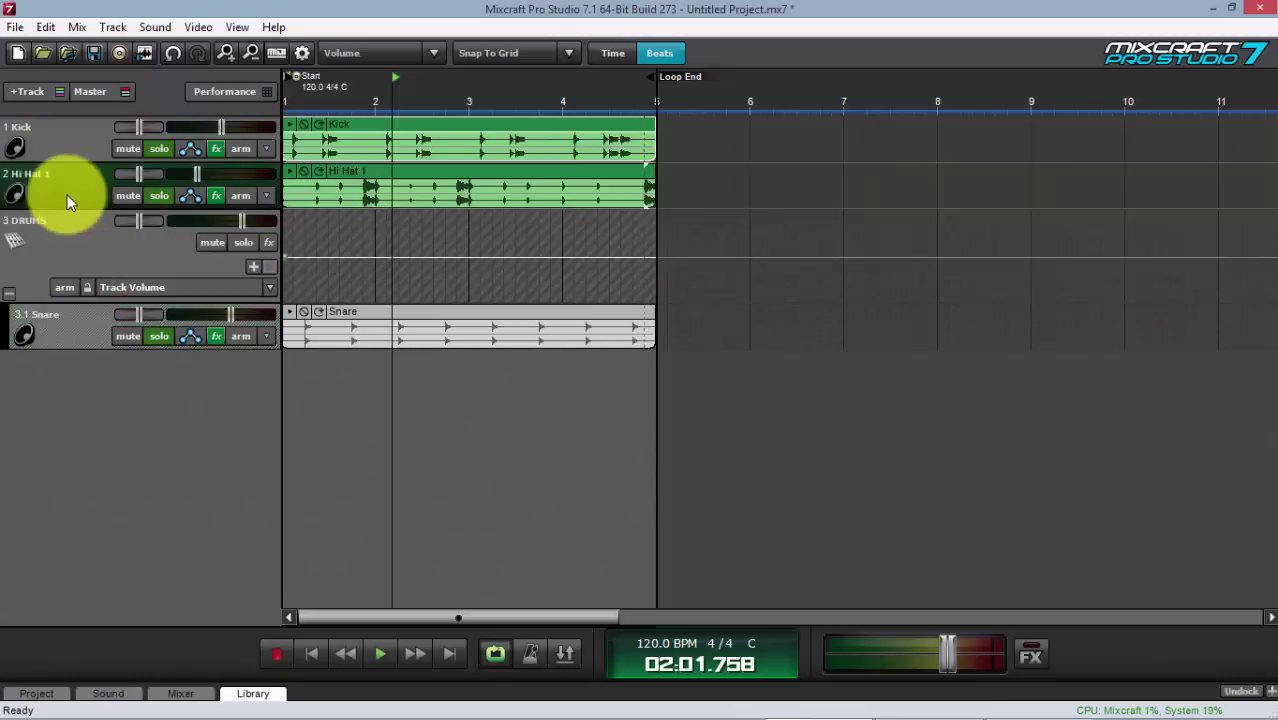
left_click_drag(67, 194, 41, 332)
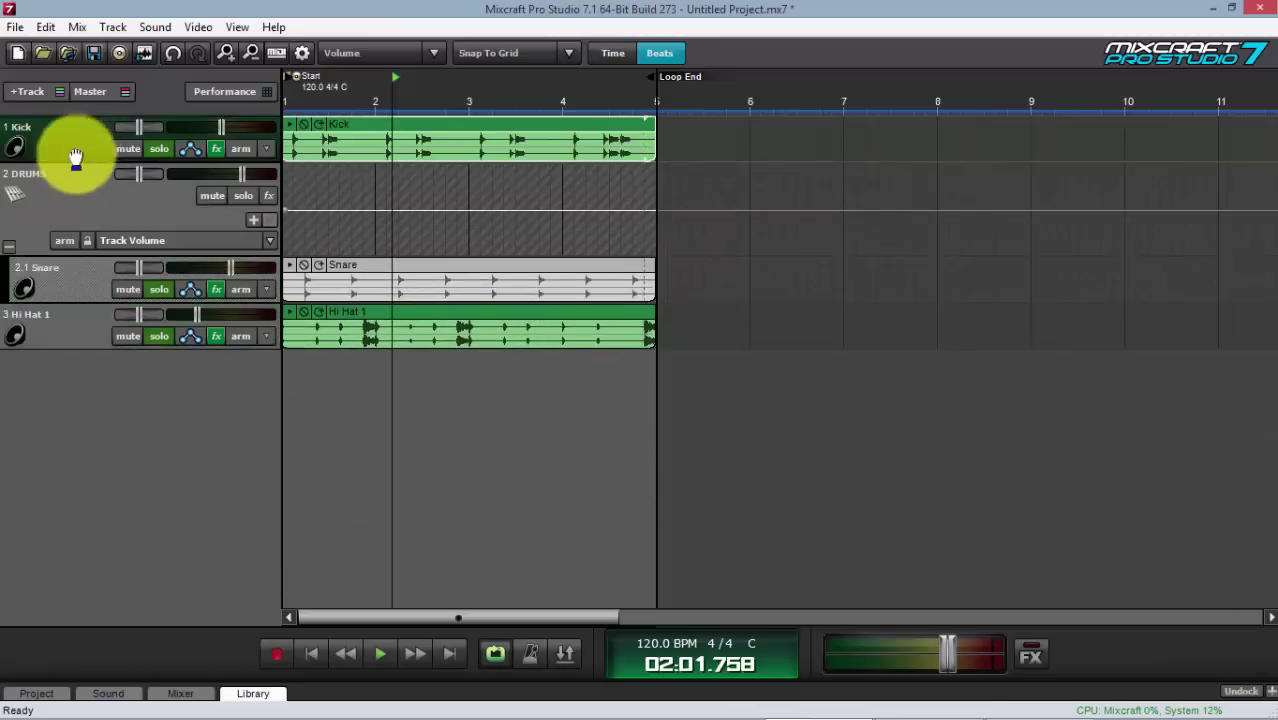
left_click_drag(76, 157, 77, 251)
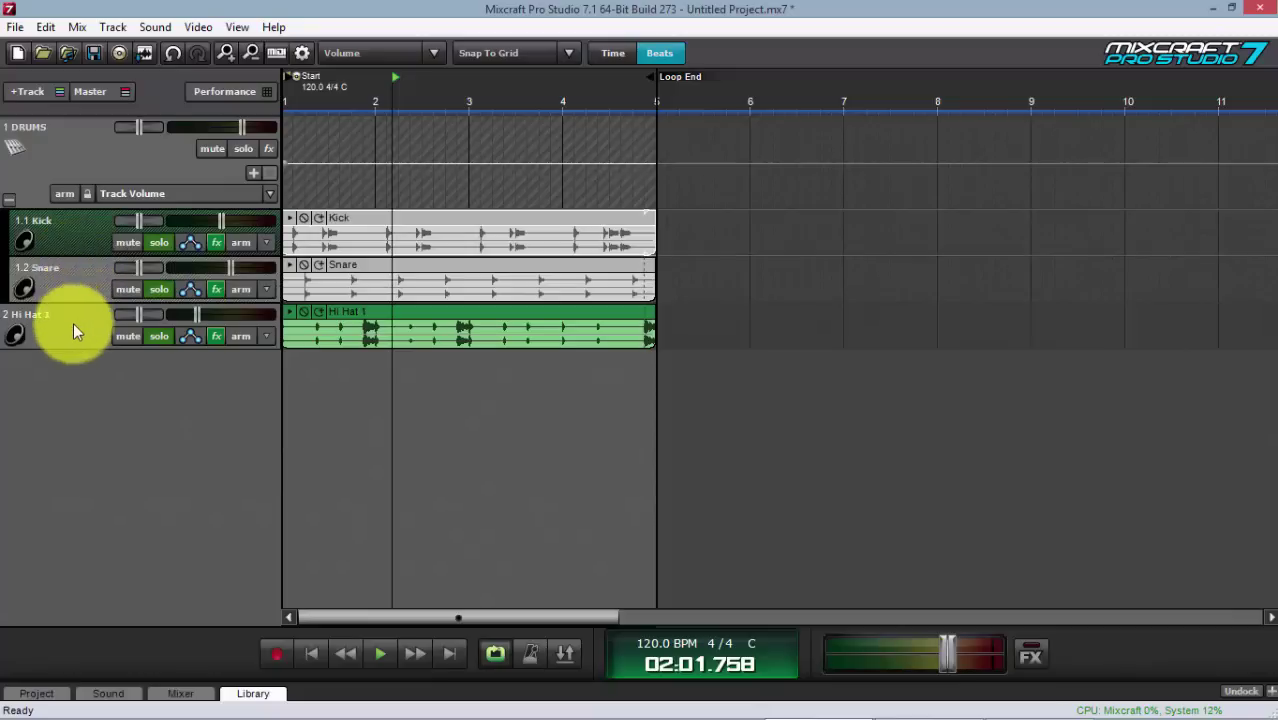
left_click_drag(73, 324, 76, 316)
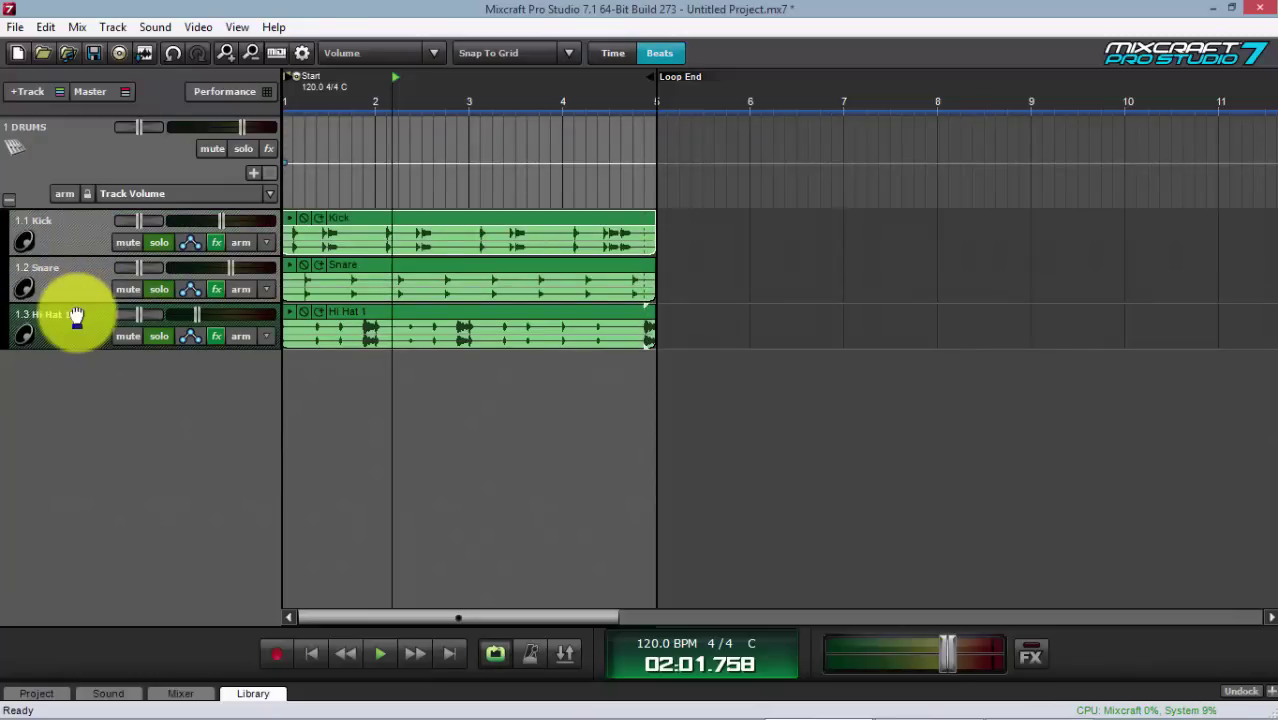
left_click(76, 316)
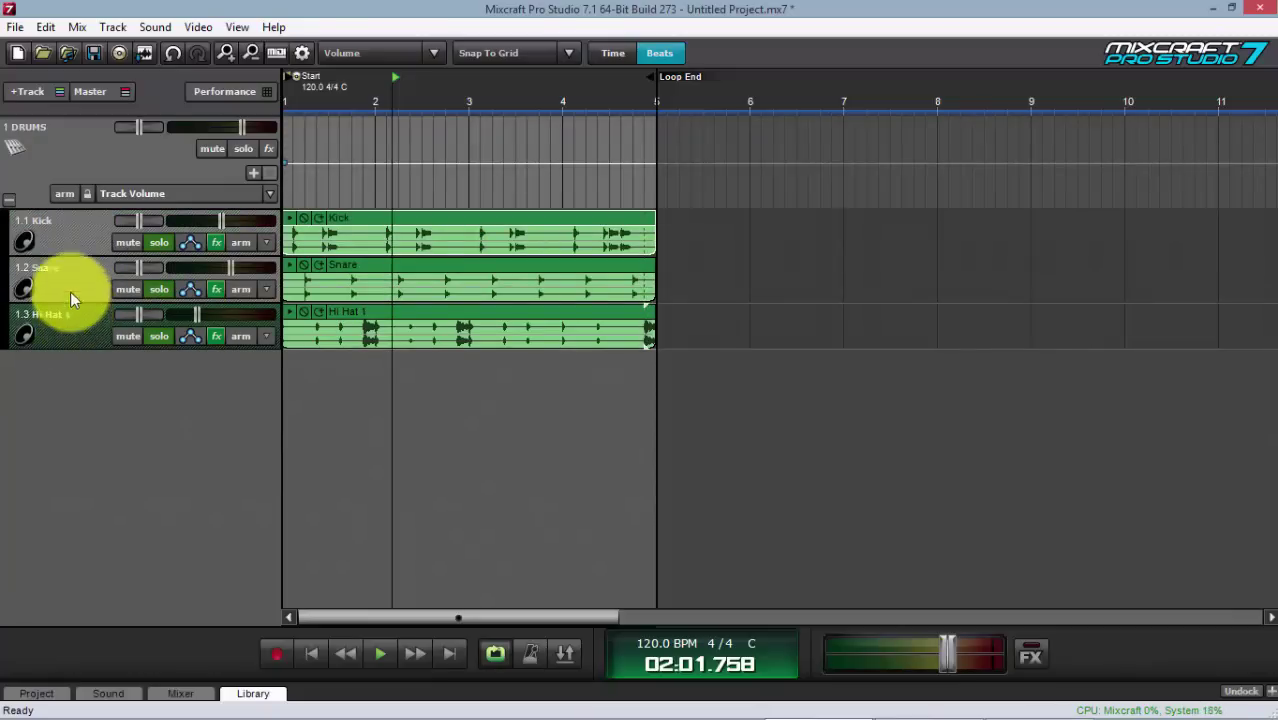
- Collapse and re-expand the DRUMS submix, and play the drum loop from the project start to hear the grouped tracks
left_click(9, 206)
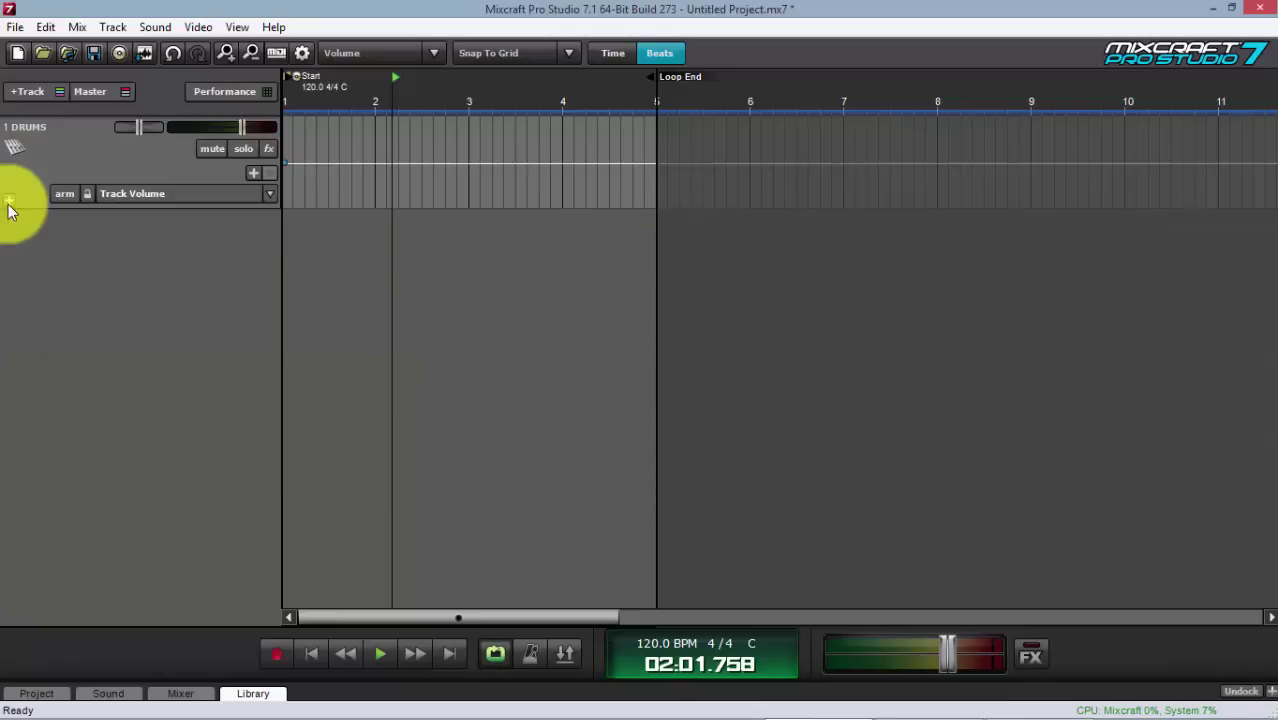
left_click(9, 206)
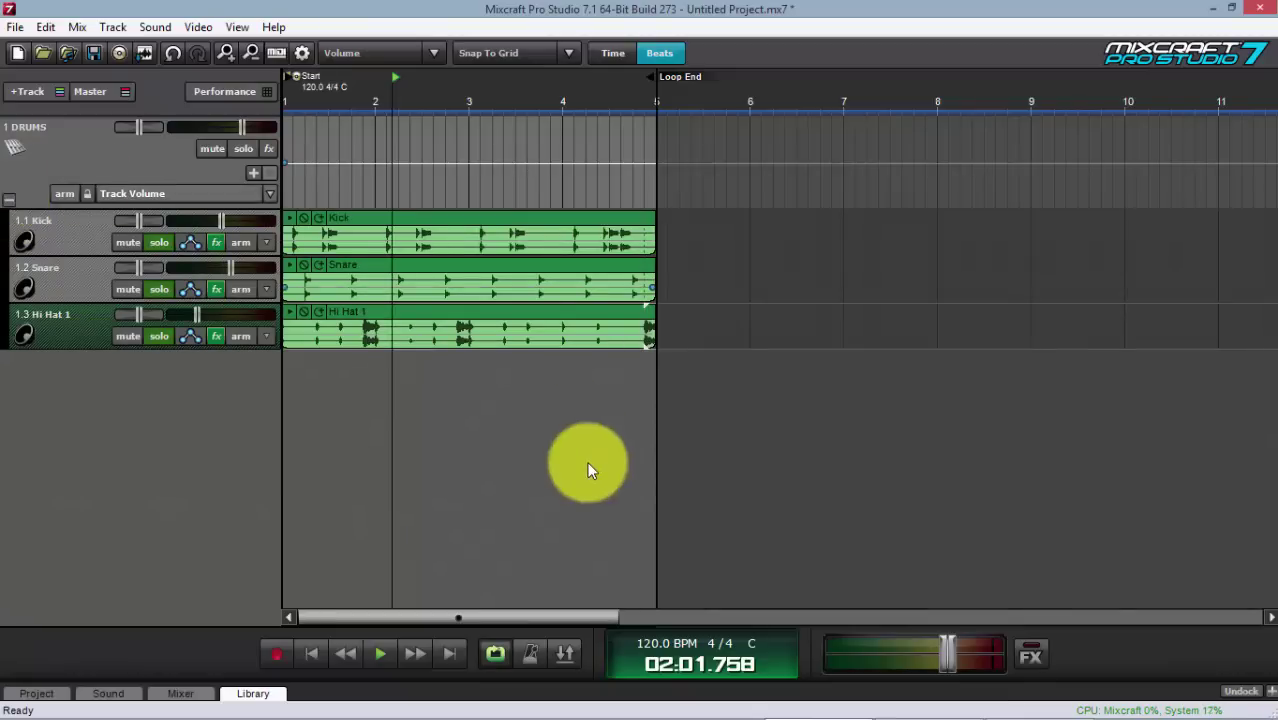
left_click(315, 655)
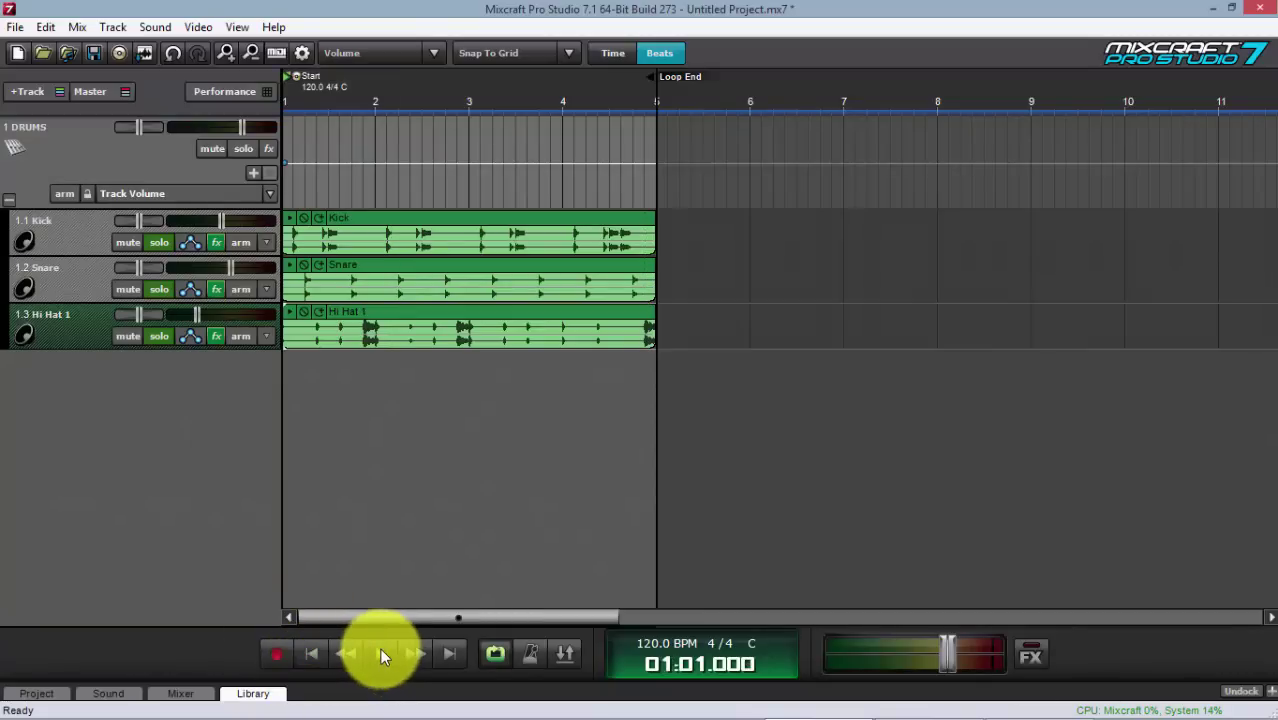
left_click(380, 652)
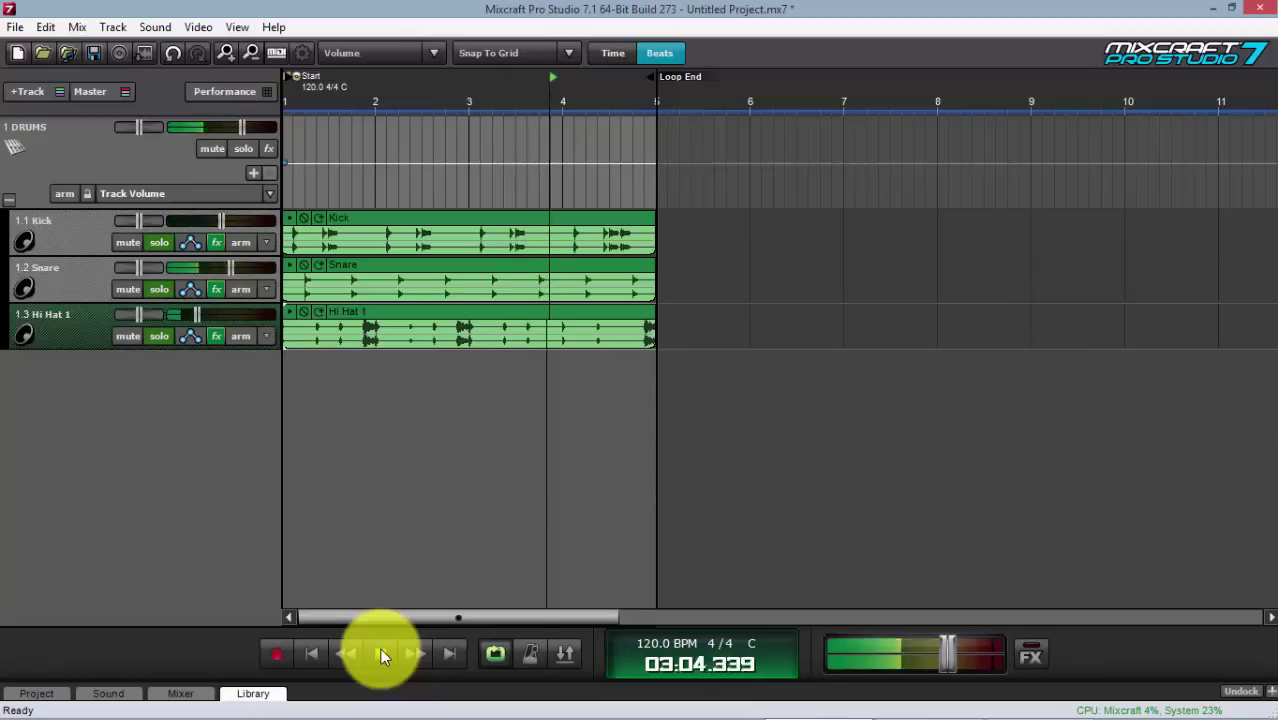
left_click(380, 652)
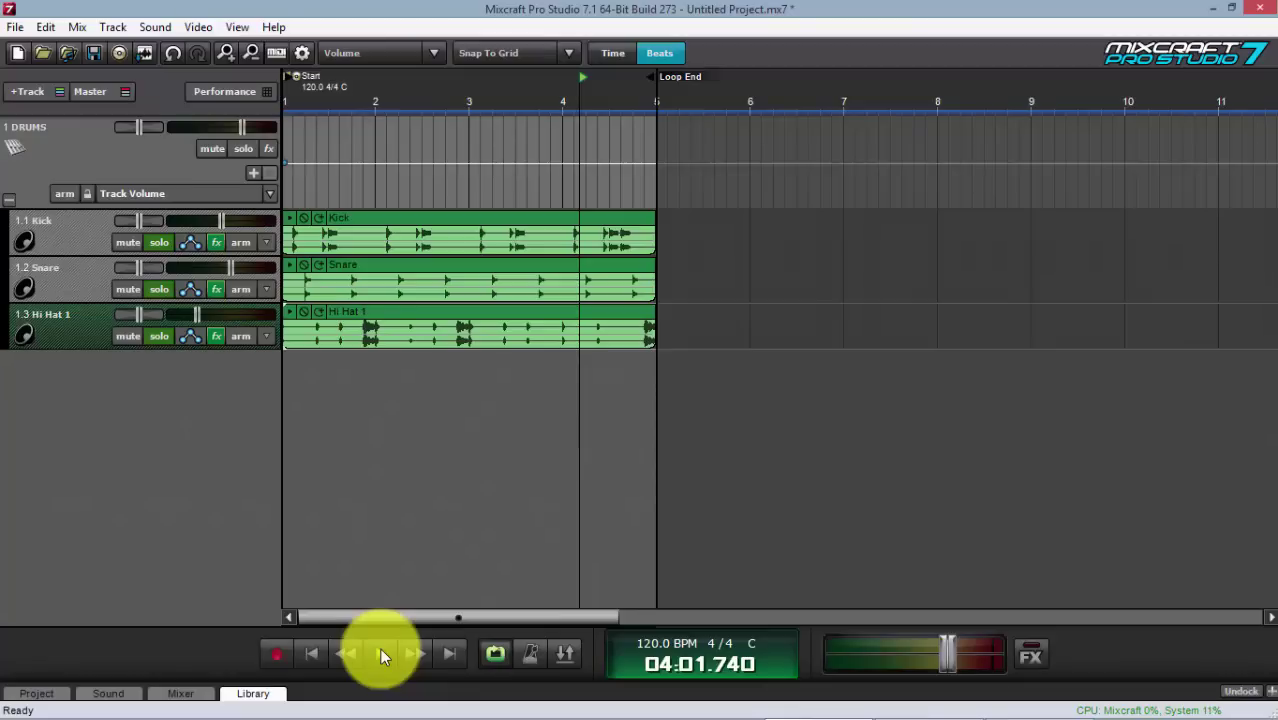
left_click(380, 652)
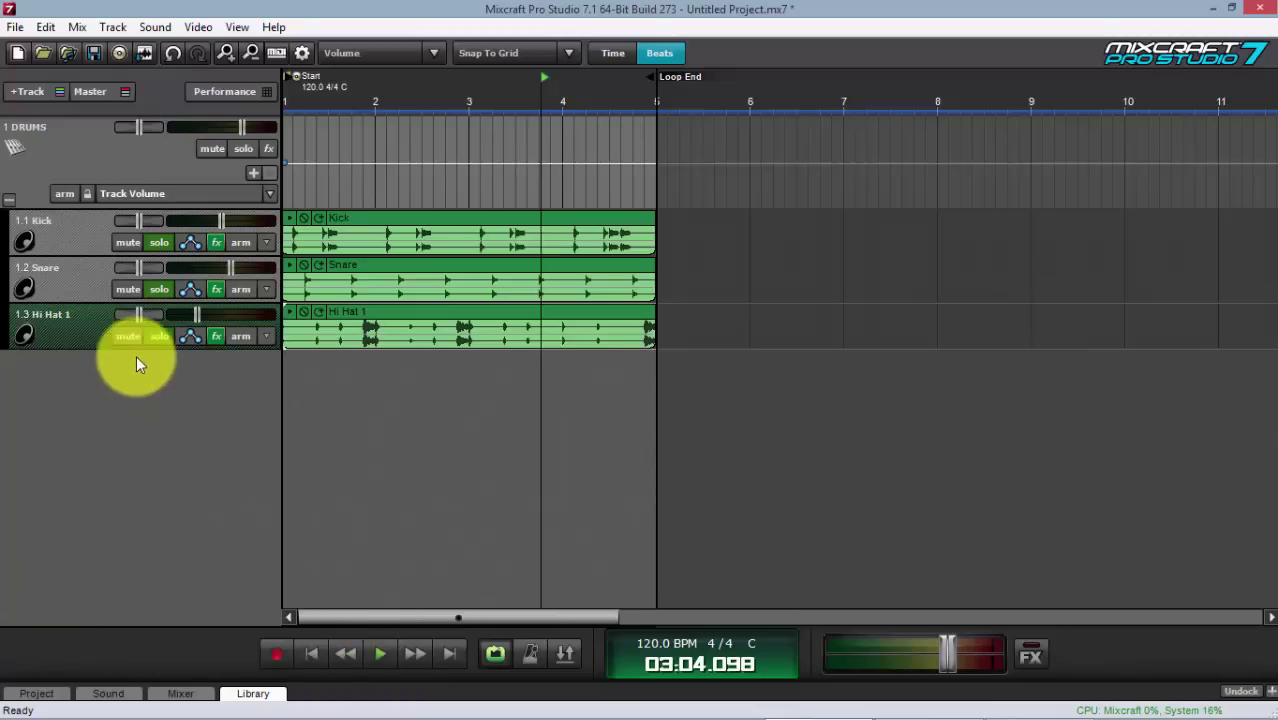
- Add a send track to the project and name it PARALLEL DRUMS
left_click(55, 97)
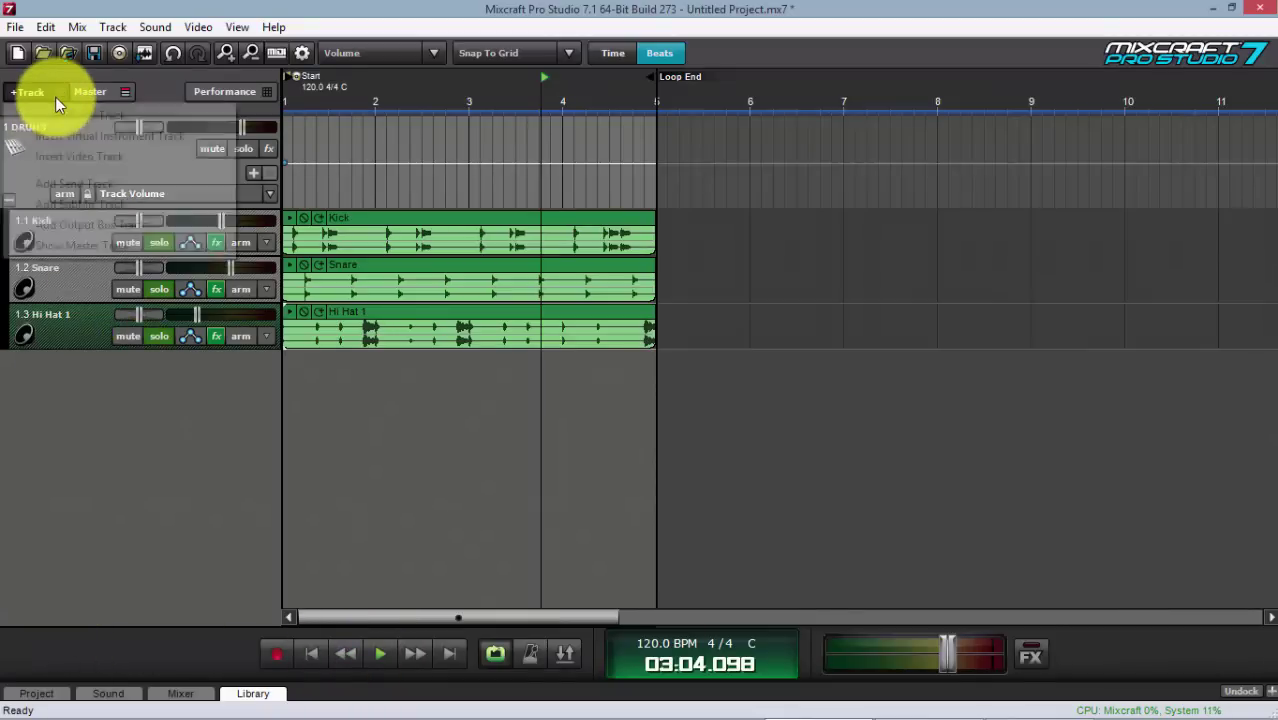
left_click(78, 184)
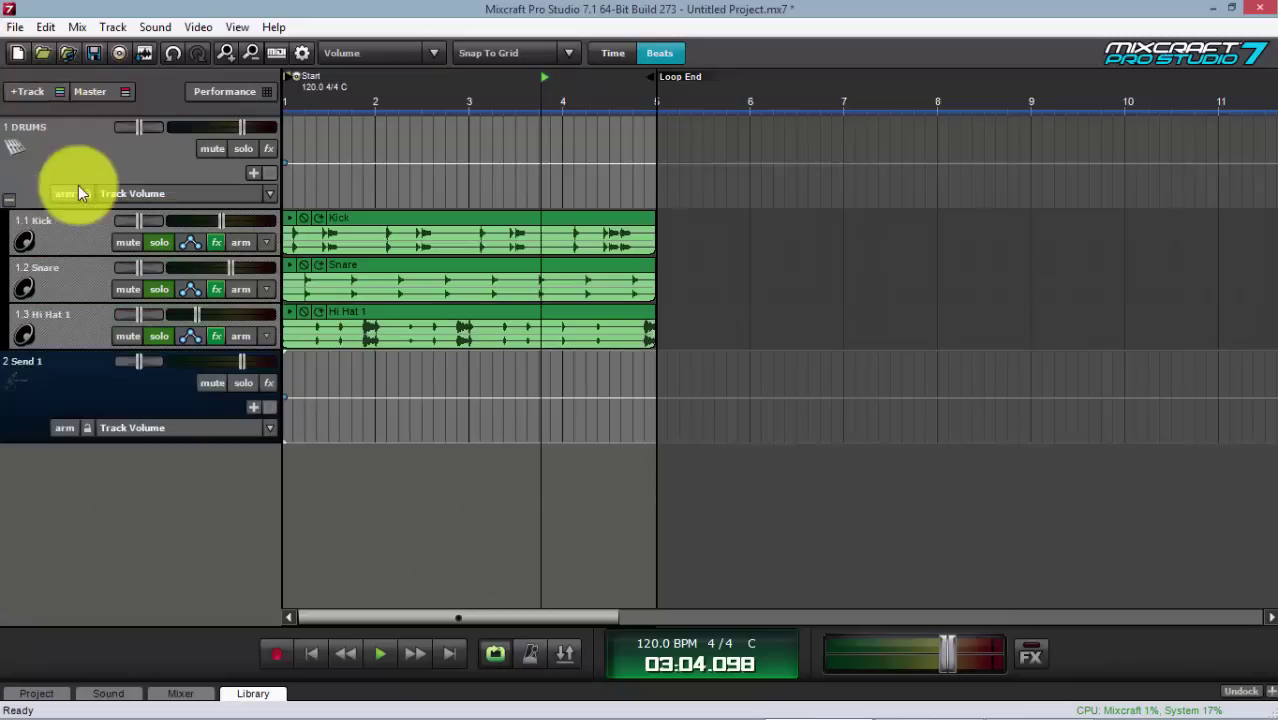
double_click(73, 365)
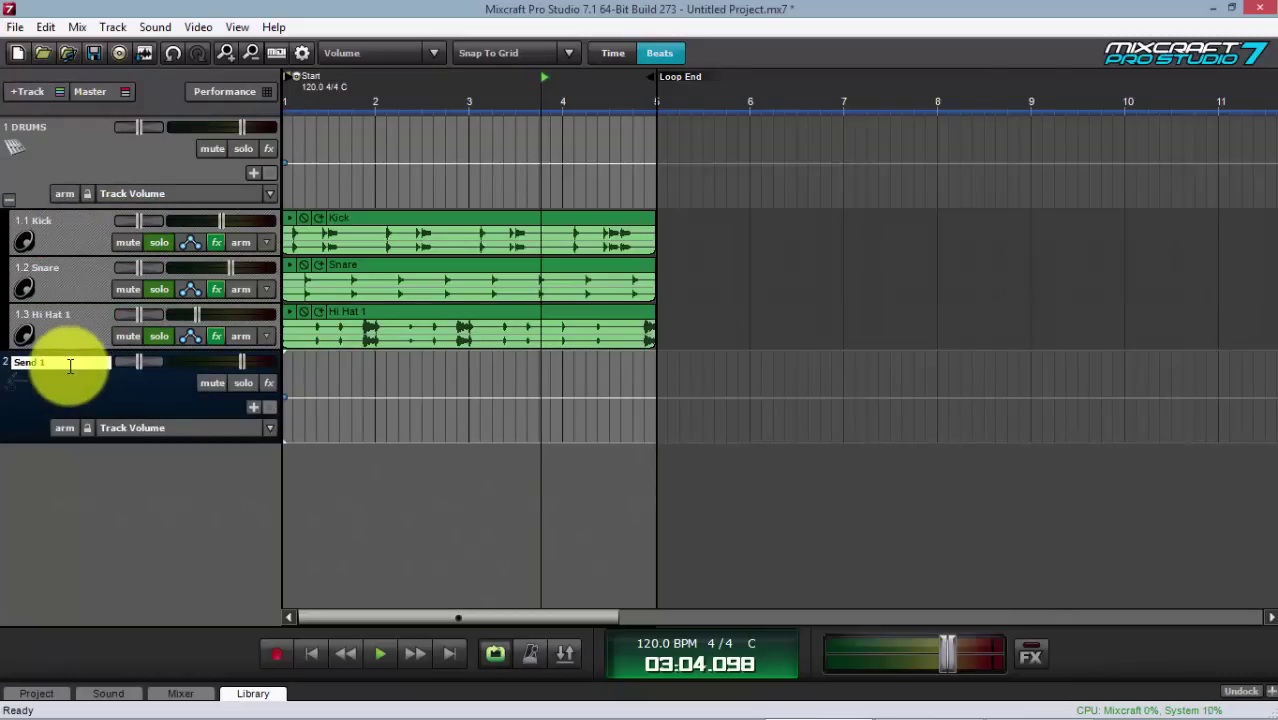
left_click_drag(73, 365, 2, 380)
type("pARA")
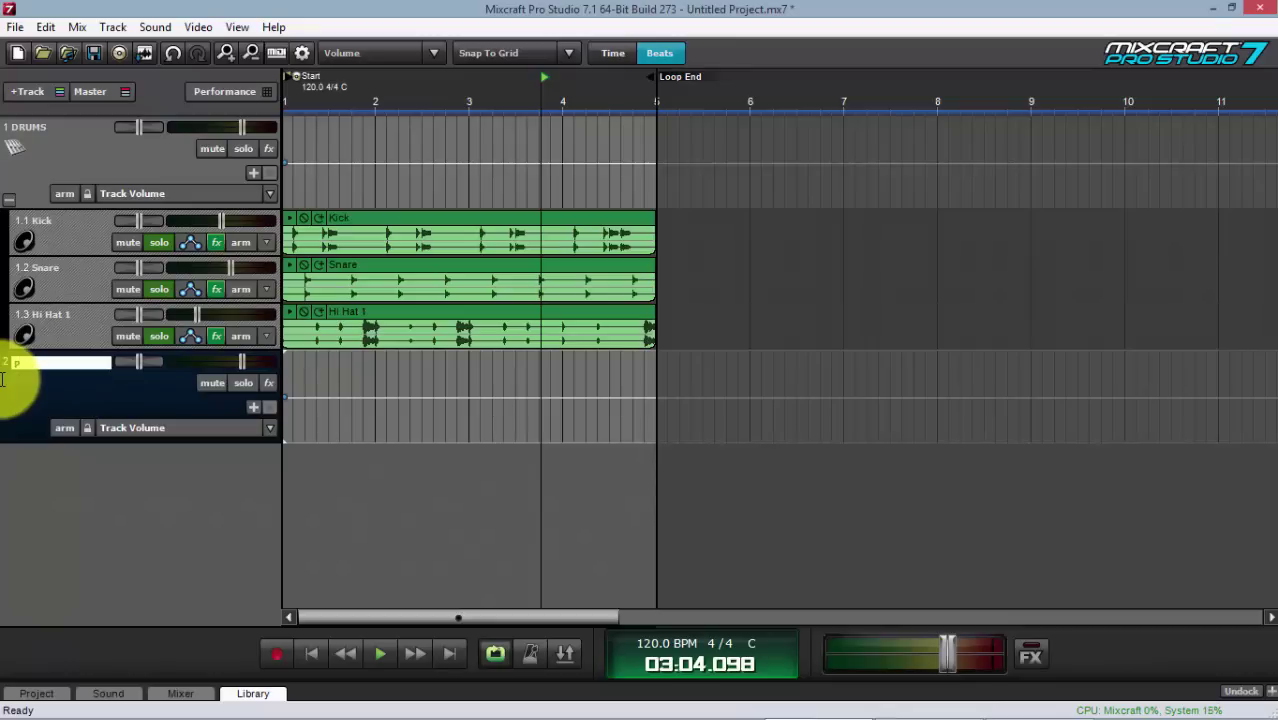
key("BackSpace")
key("BackSpace")
key("BackSpace")
key("BackSpace")
type("PARALLEL DRUMS")
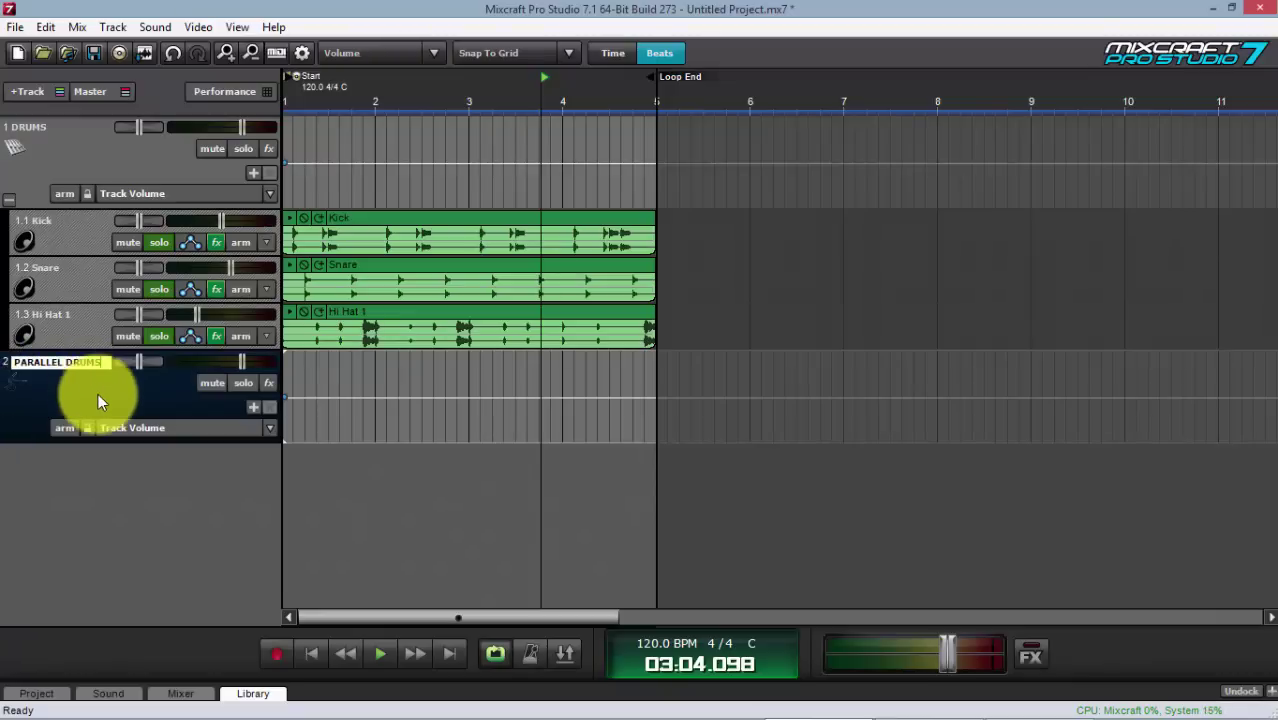
key("Return")
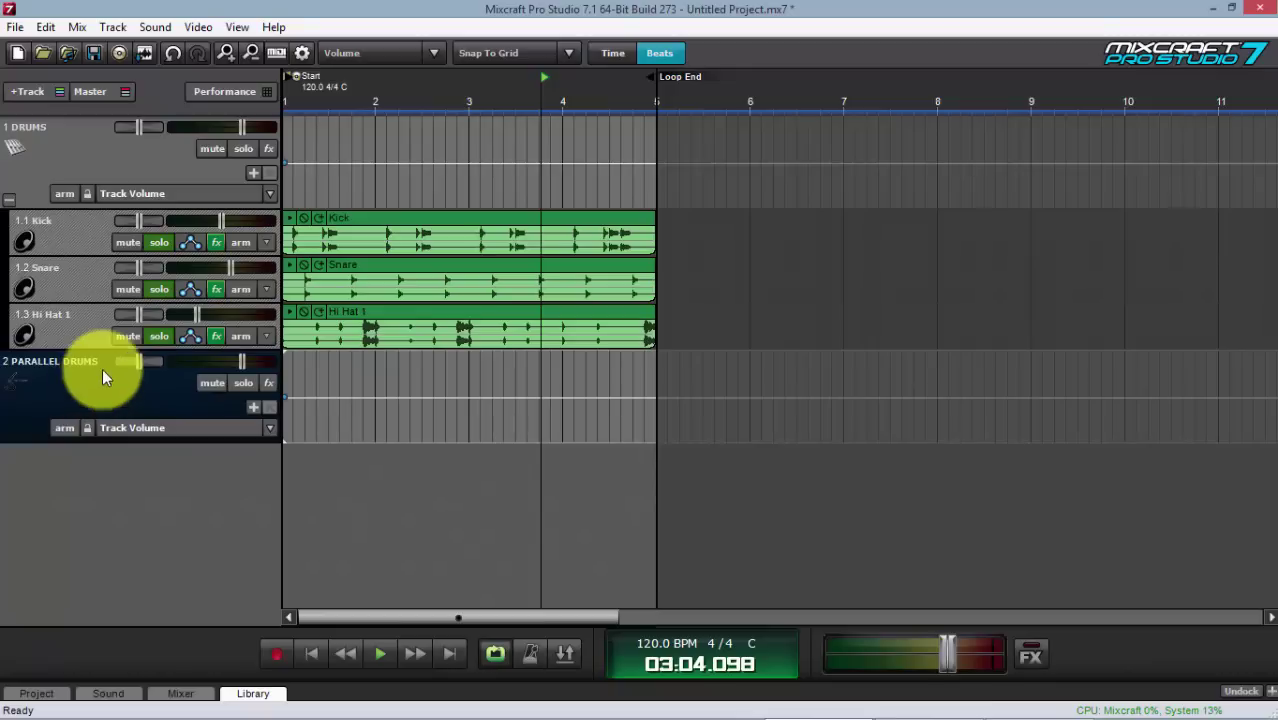
- Show automation lanes on Kick, Snare and Hi Hat 1, and set those lanes and the DRUMS submix's lane to the PARALLEL DRUMS send
left_click(193, 246)
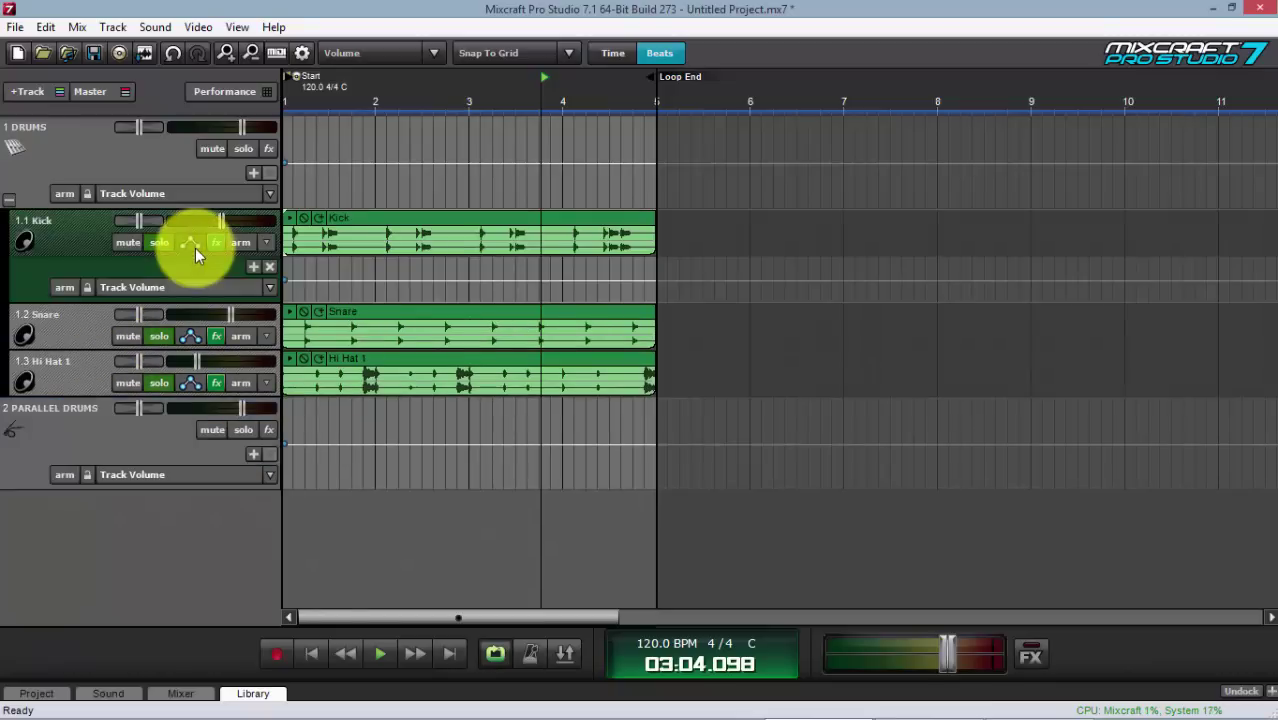
left_click(129, 288)
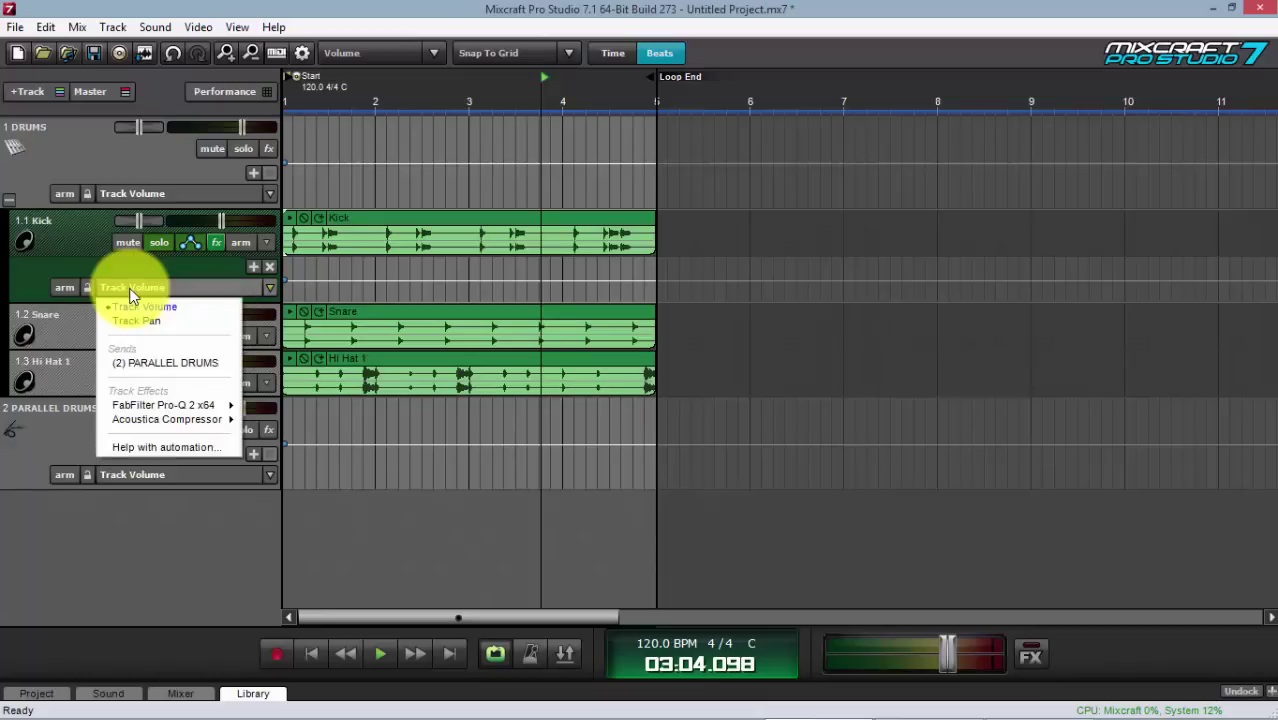
left_click(147, 366)
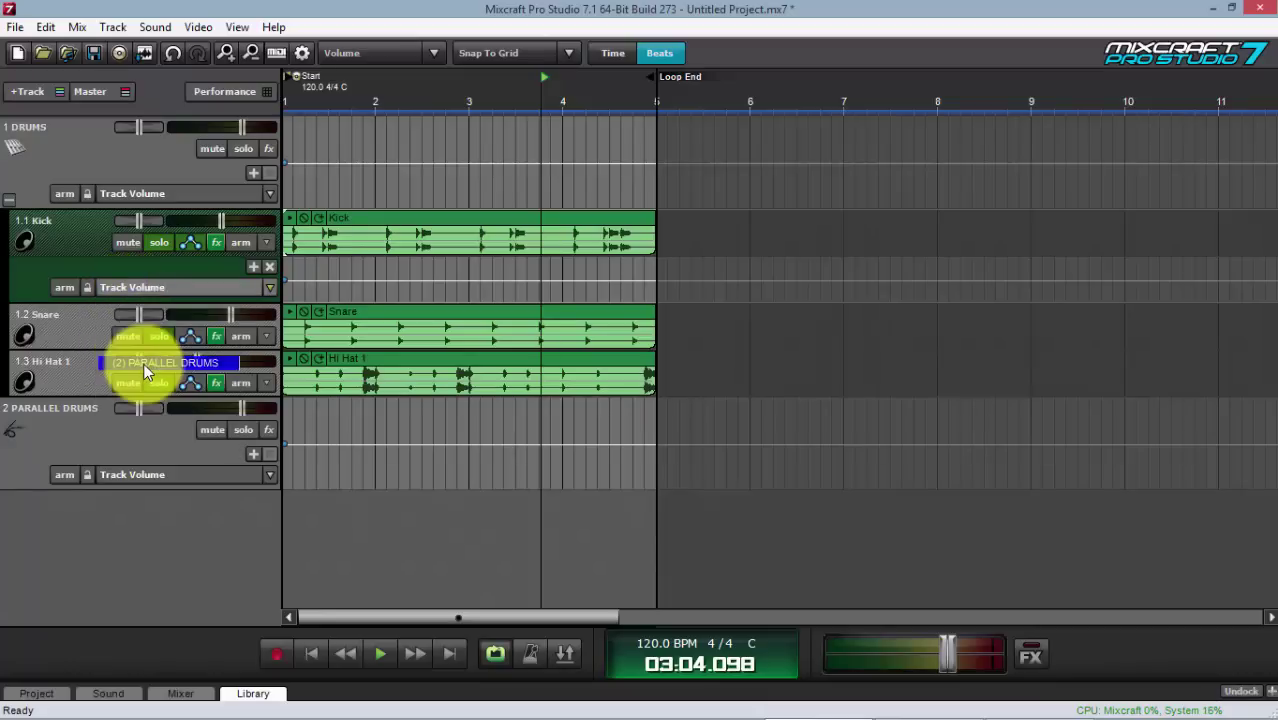
left_click(190, 336)
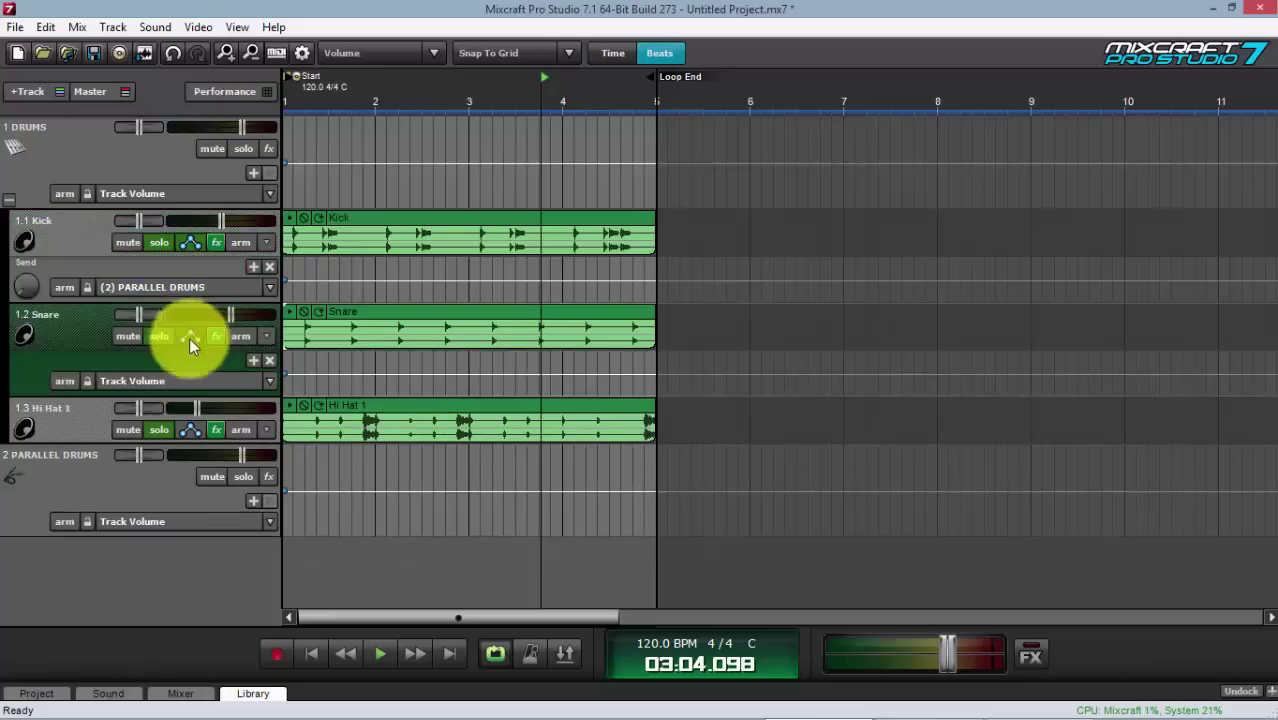
left_click(148, 381)
left_click(145, 458)
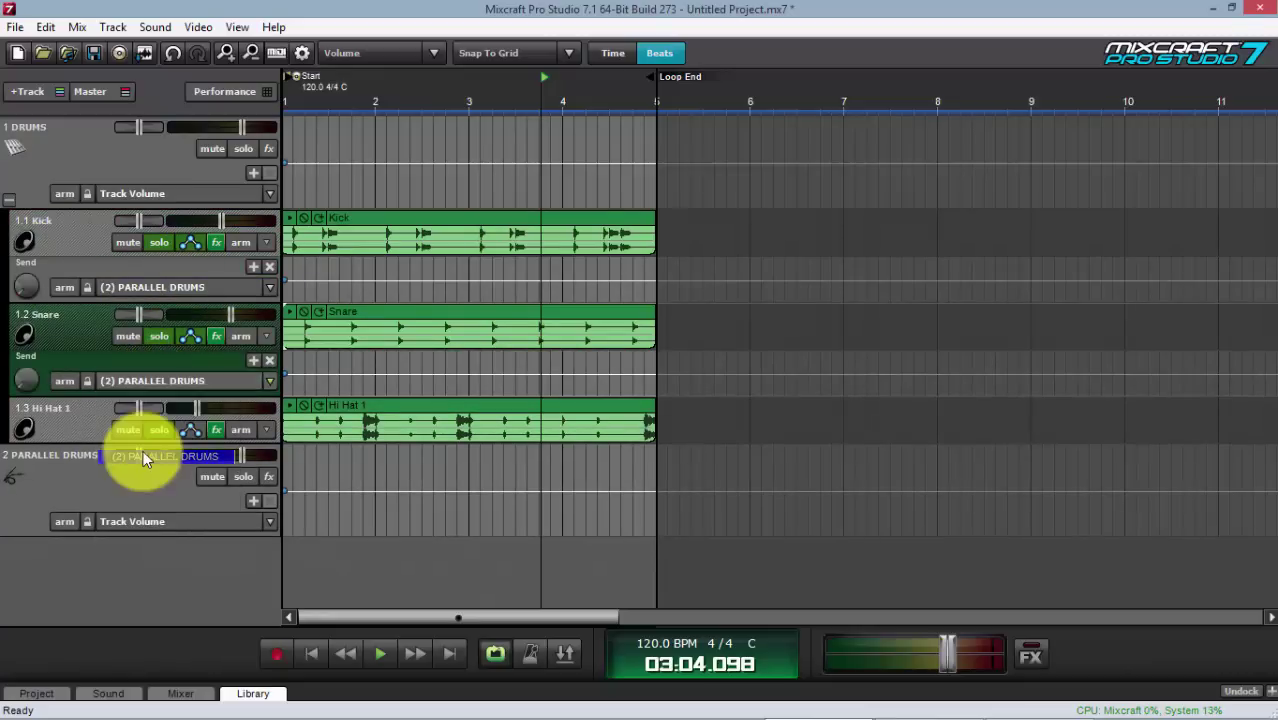
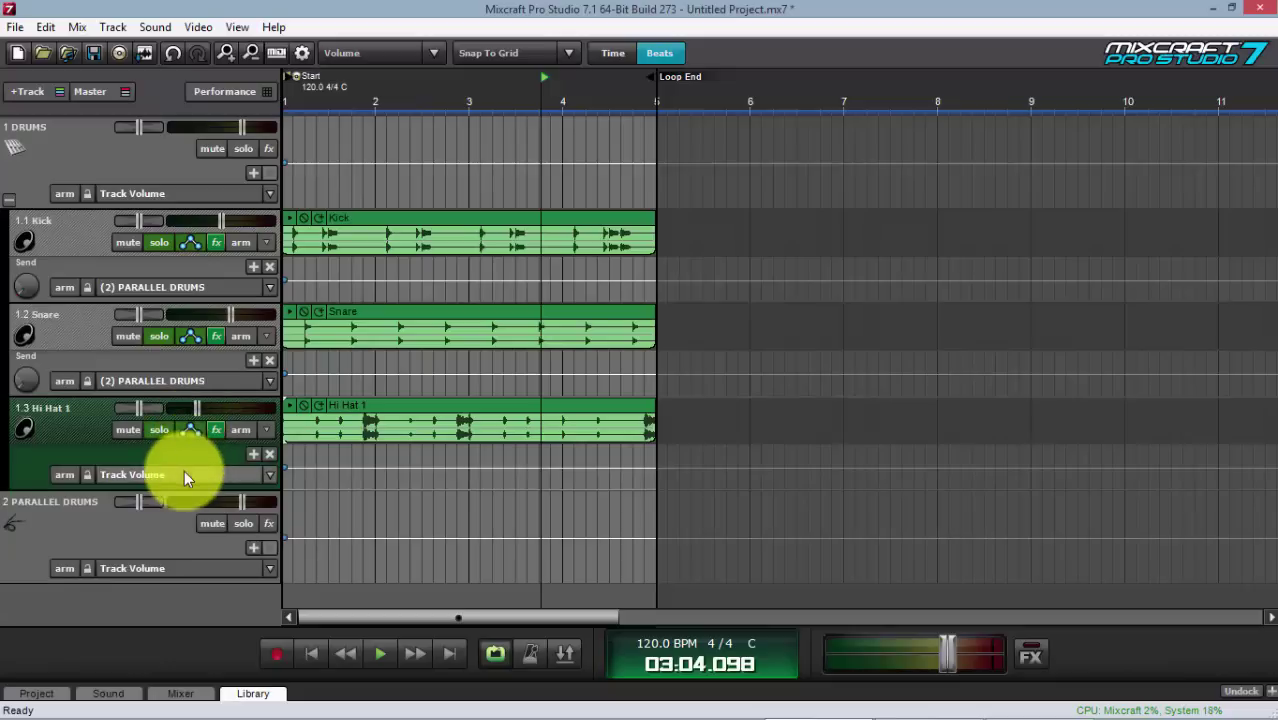
left_click(184, 472)
left_click(178, 551)
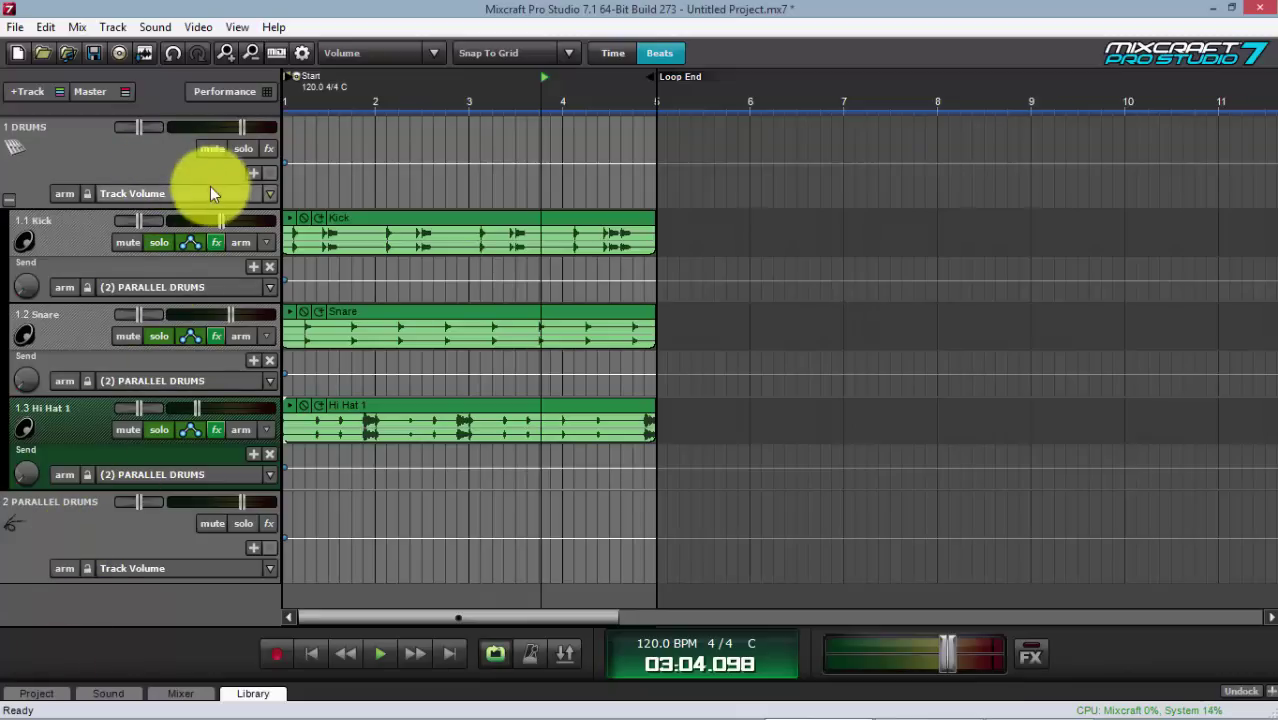
left_click(148, 191)
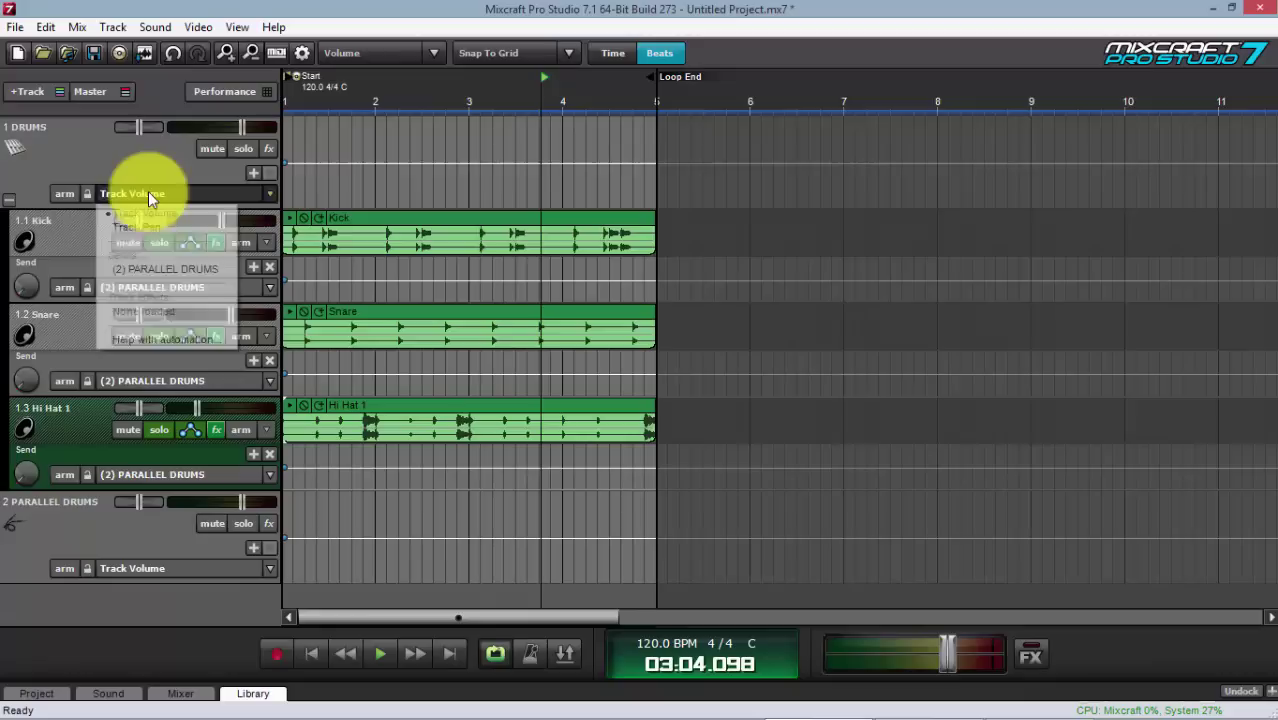
left_click(137, 268)
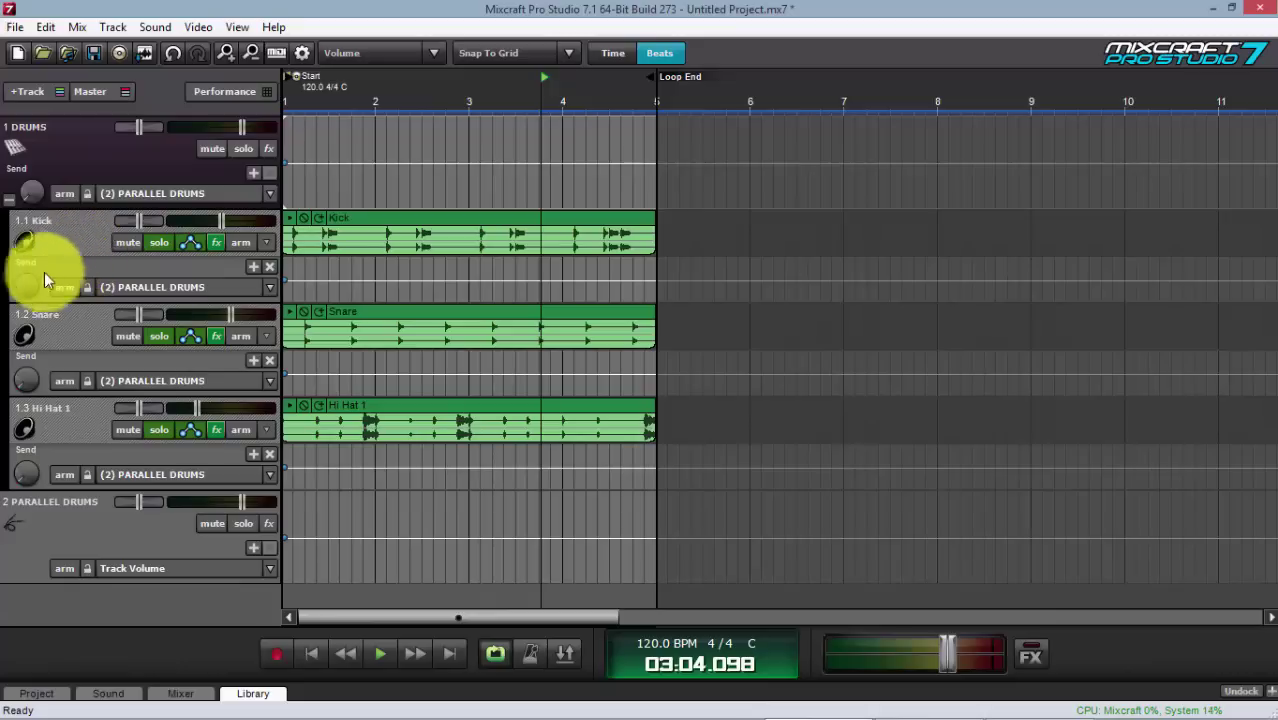
- Try the PARALLEL DRUMS send levels, leaving only the DRUMS submix's send raised and the Kick, Snare and Hi Hat 1 sends at zero
mouse_move(24, 288)
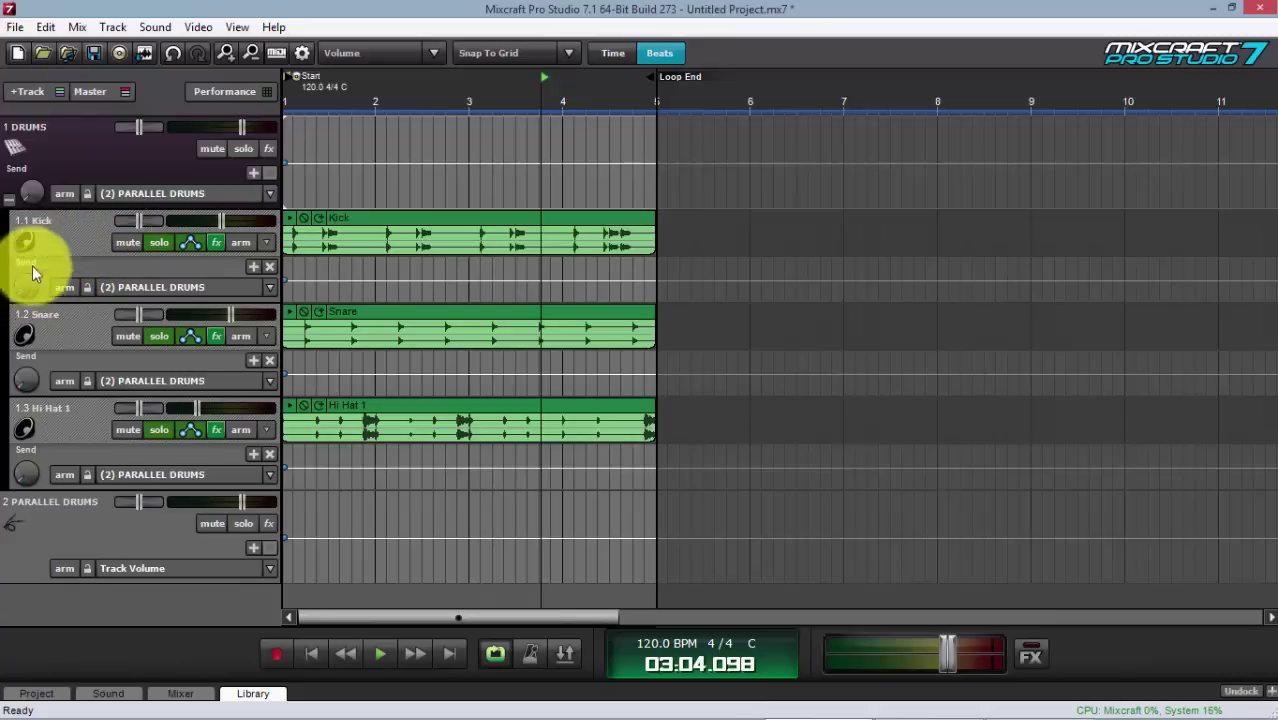
left_click_drag(31, 192, 43, 150)
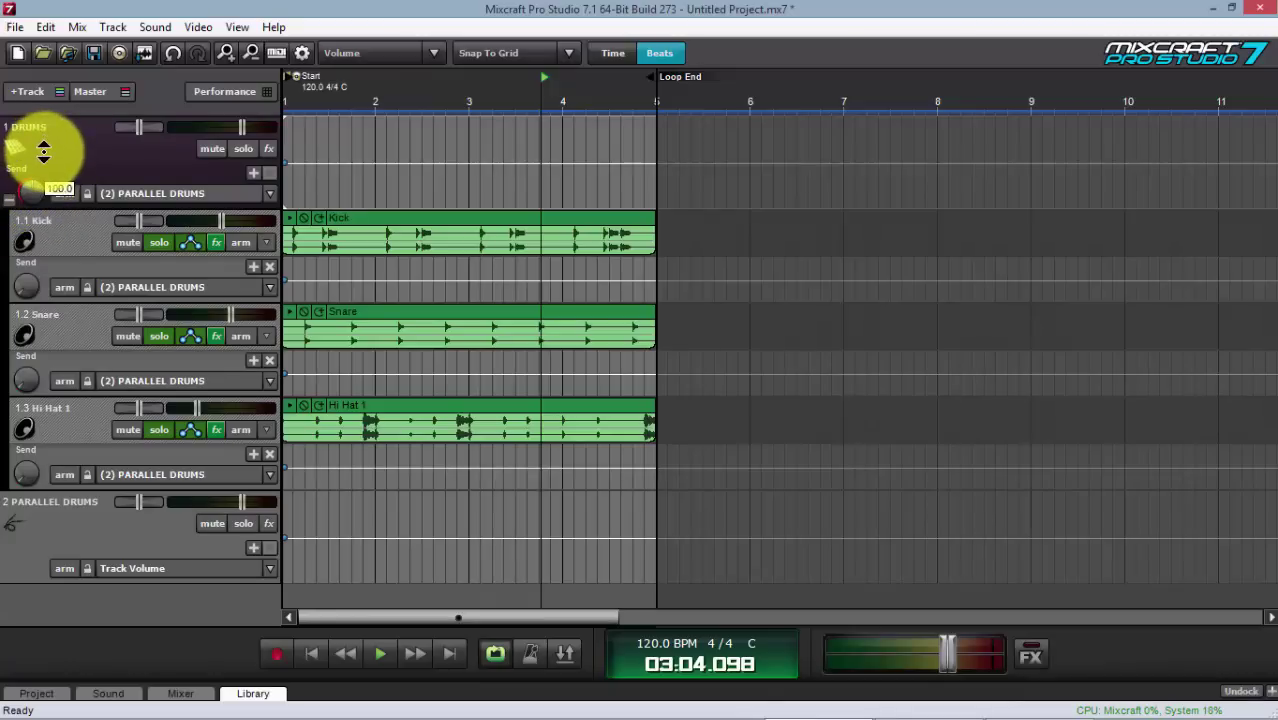
left_click_drag(43, 150, 33, 427)
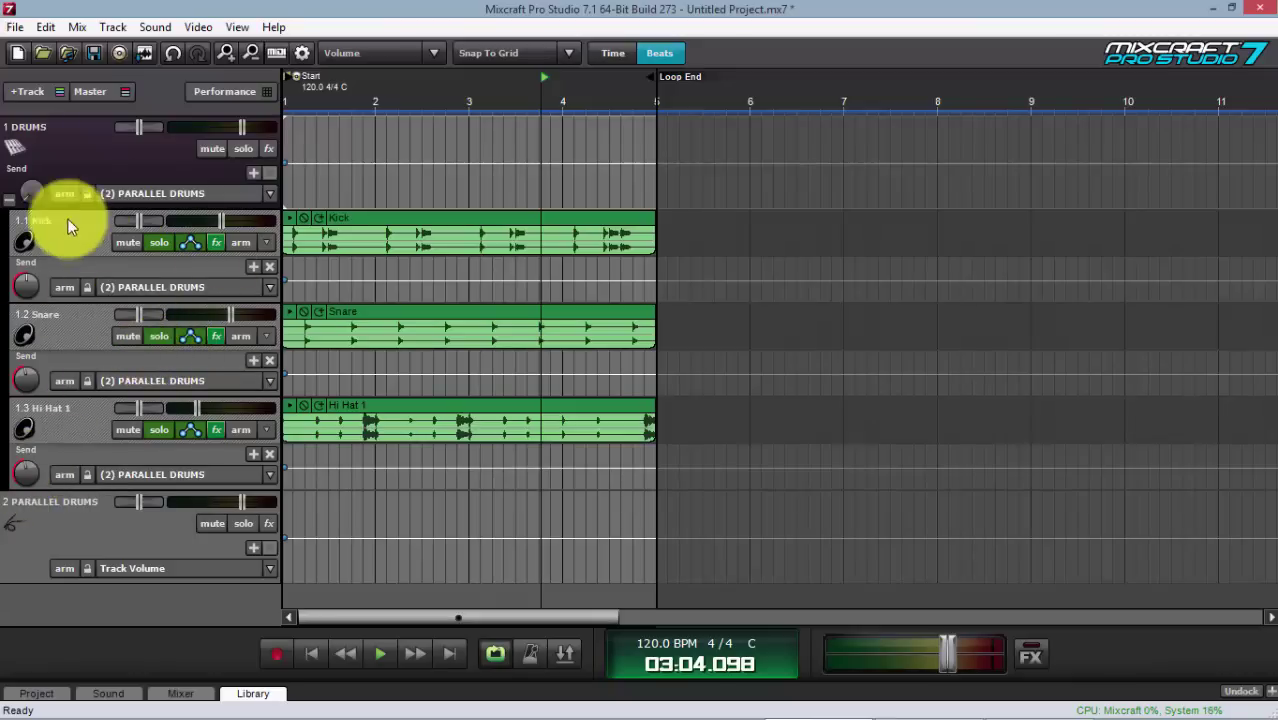
left_click_drag(38, 193, 42, 130)
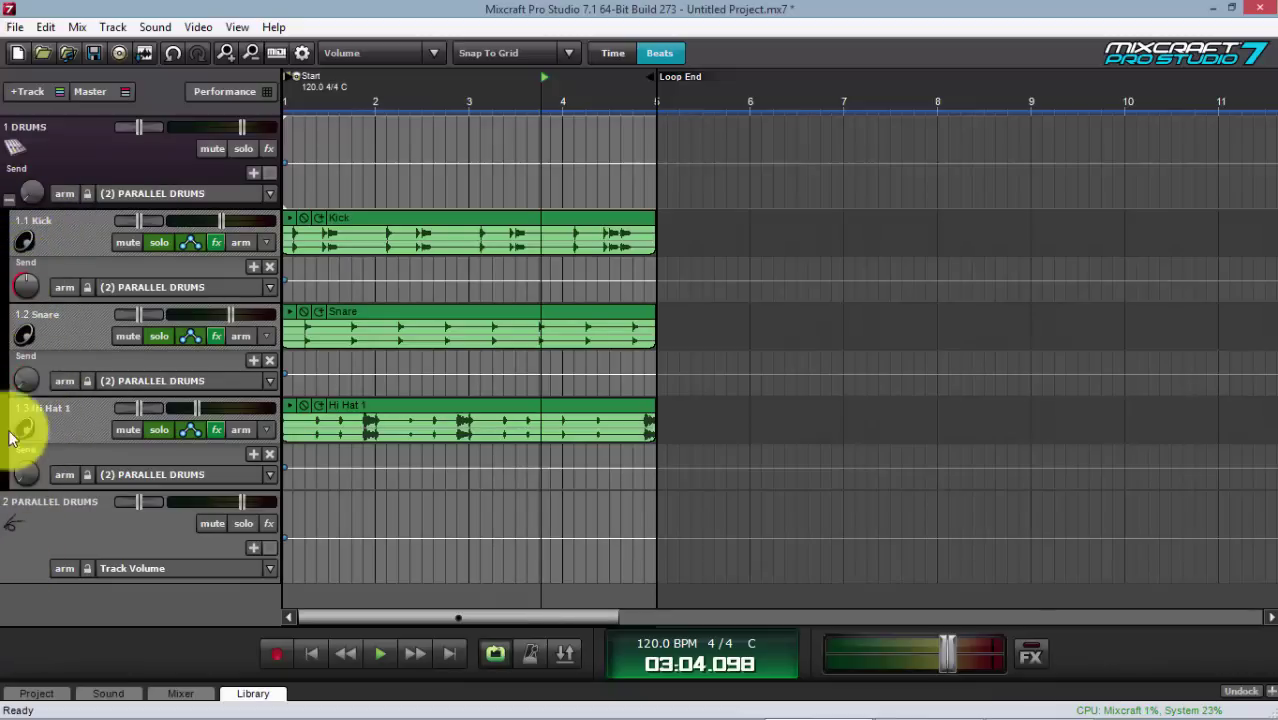
mouse_move(22, 340)
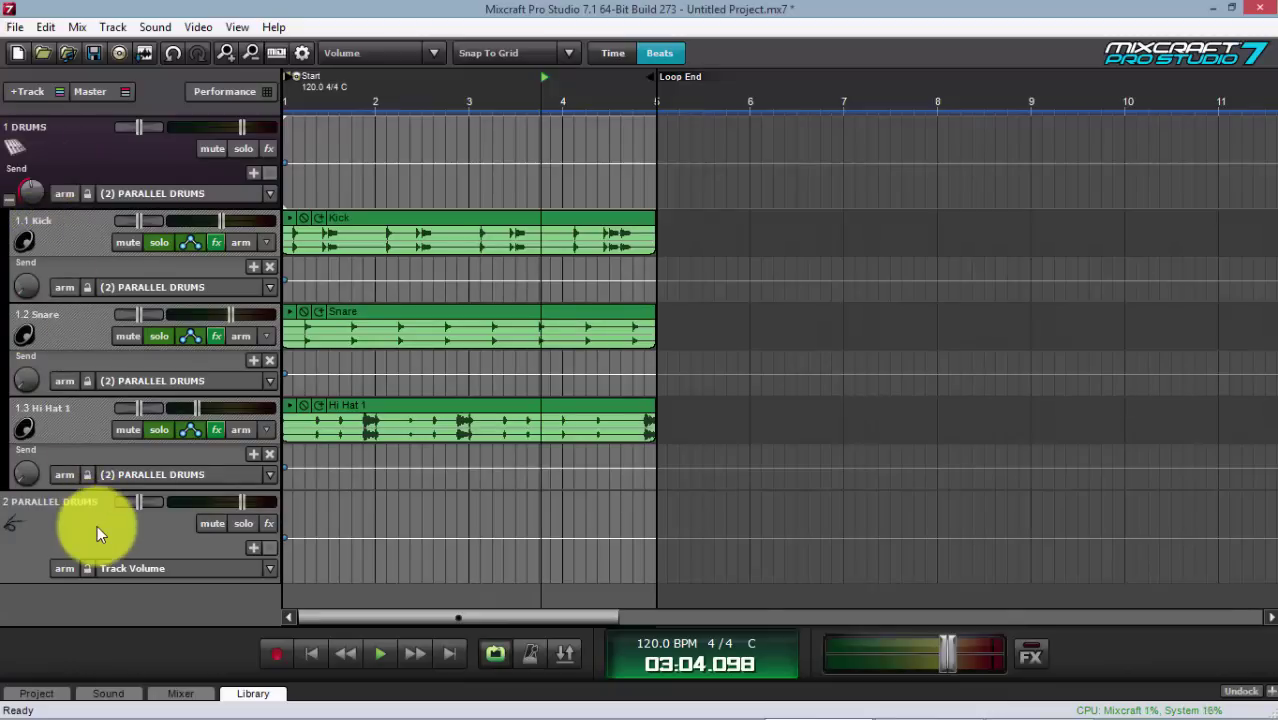
- Turn off solo on Hi Hat 1, Snare and Kick, and play the loop from the project start
left_click(317, 663)
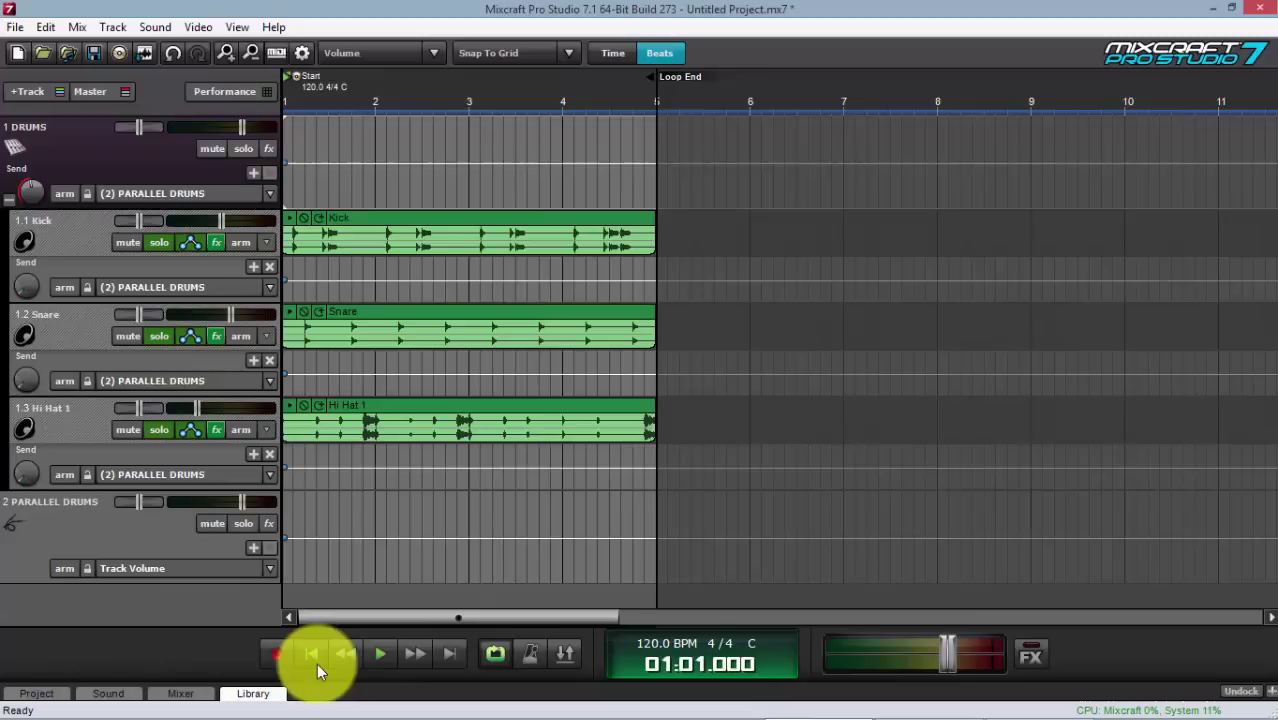
left_click(168, 433)
left_click(163, 338)
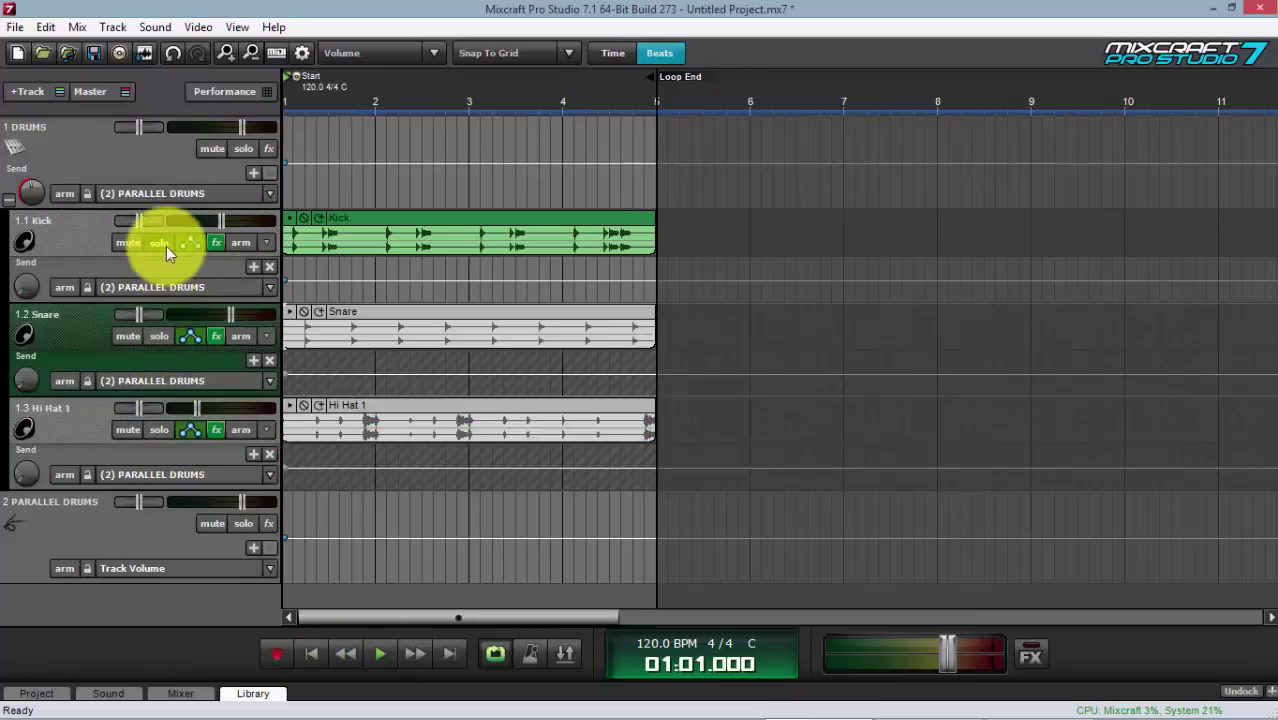
left_click(162, 244)
left_click(379, 652)
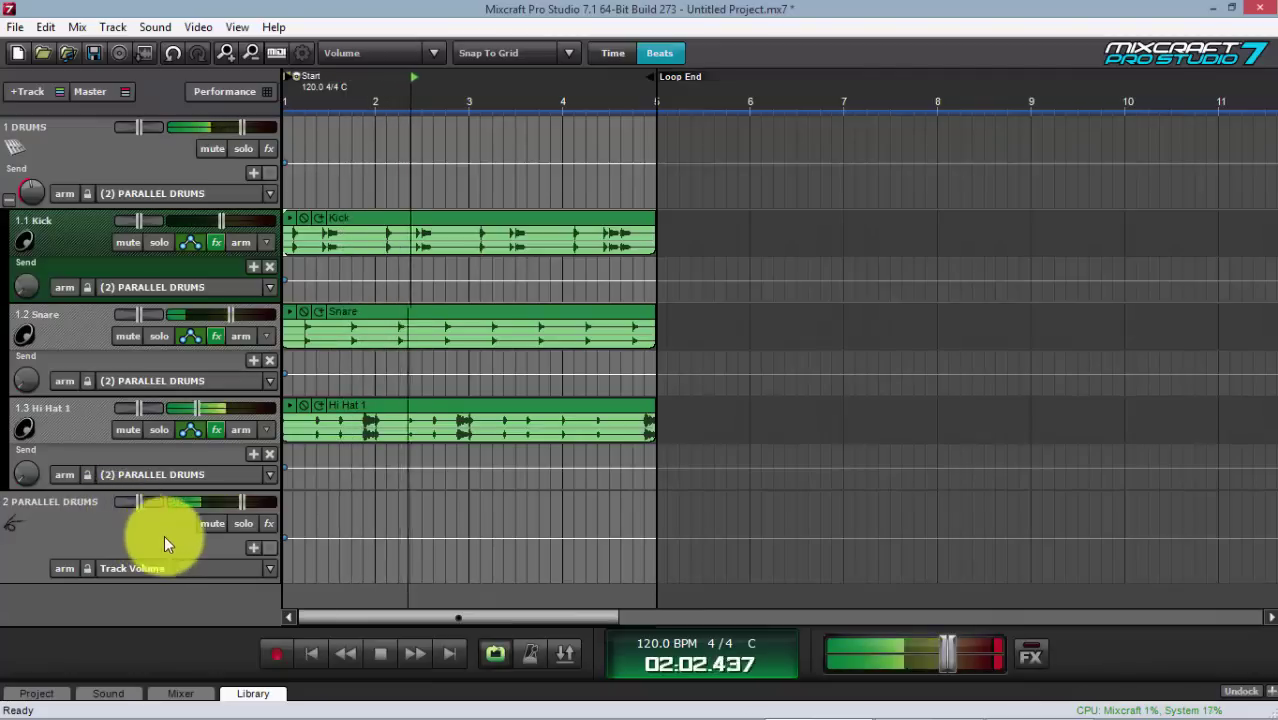
- Toggle mute on the PARALLEL DRUMS send track during playback to compare the sound, leave it muted, and stop playback
left_click(208, 524)
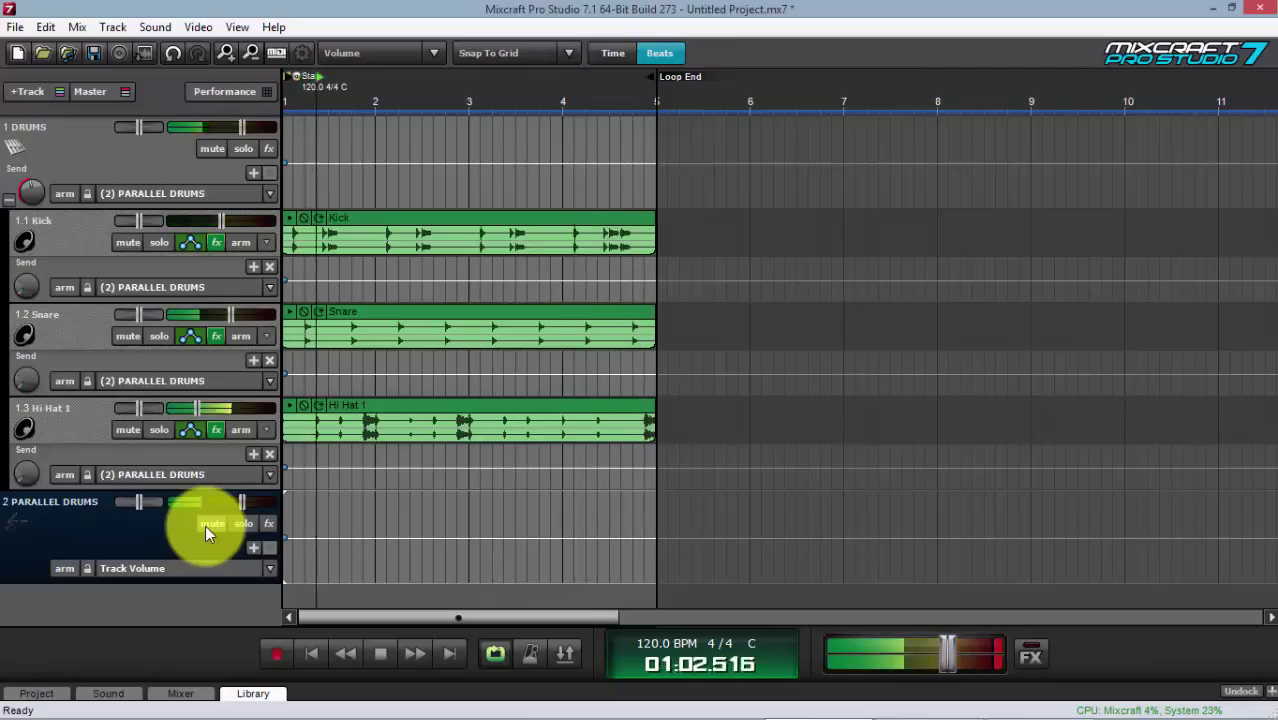
left_click(210, 524)
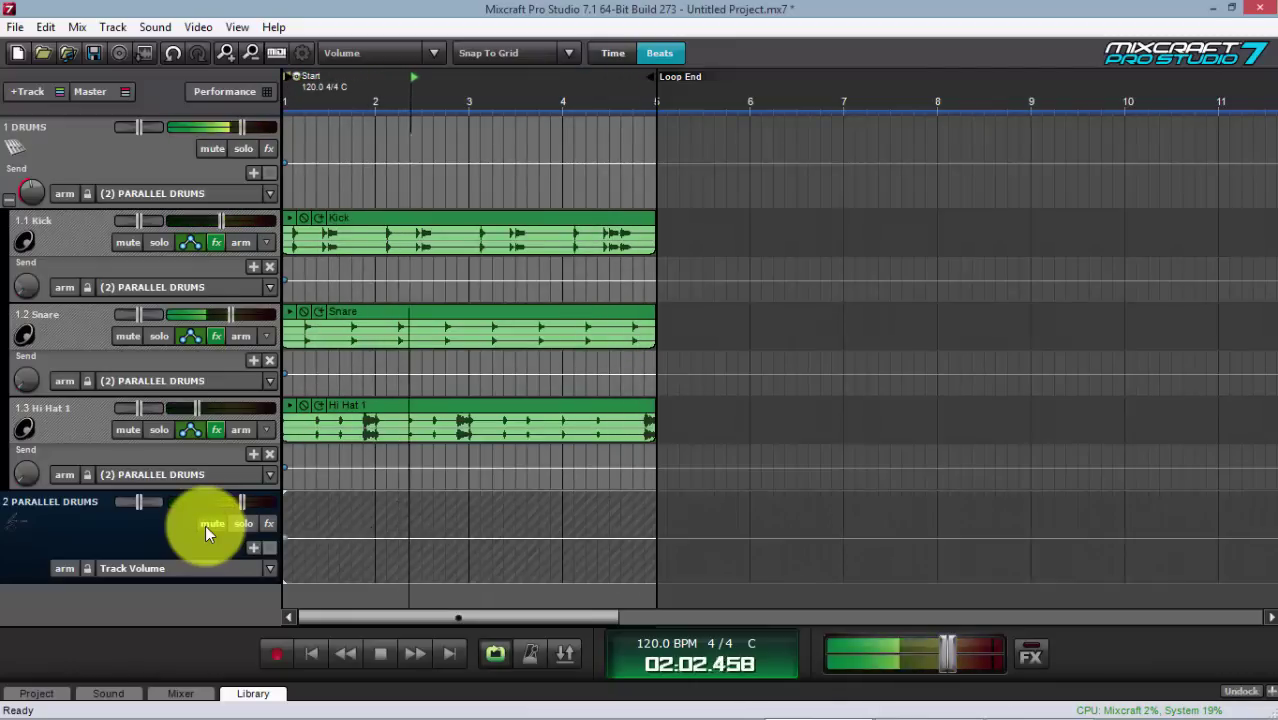
left_click(386, 649)
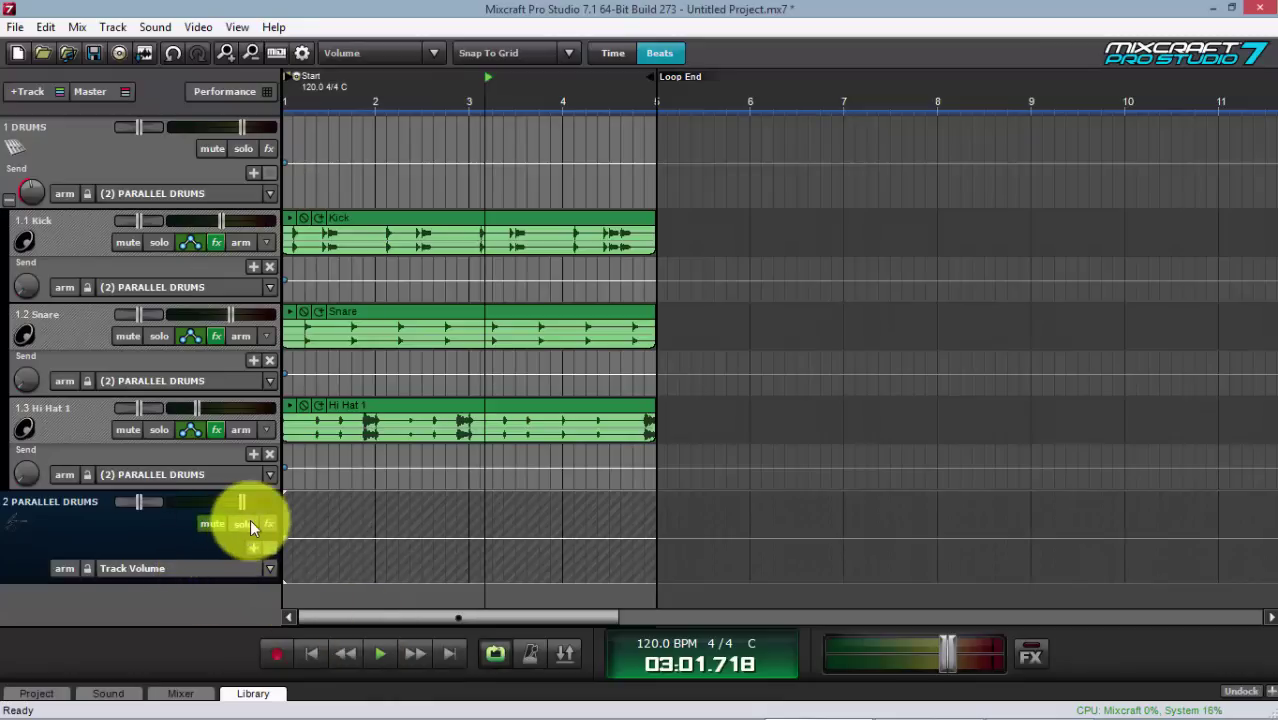
- Solo the PARALLEL DRUMS send track and play the loop, toggling mute on and off for DRUMS and PARALLEL DRUMS
left_click(250, 525)
left_click(383, 653)
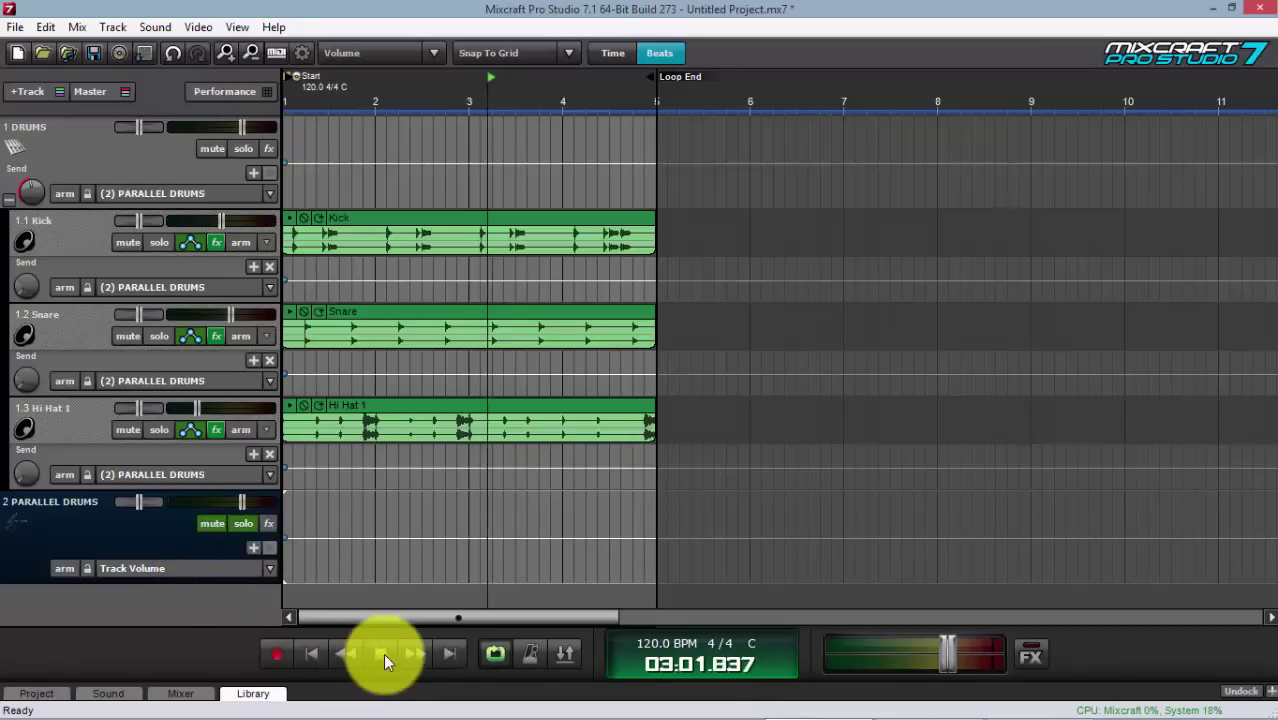
left_click(213, 150)
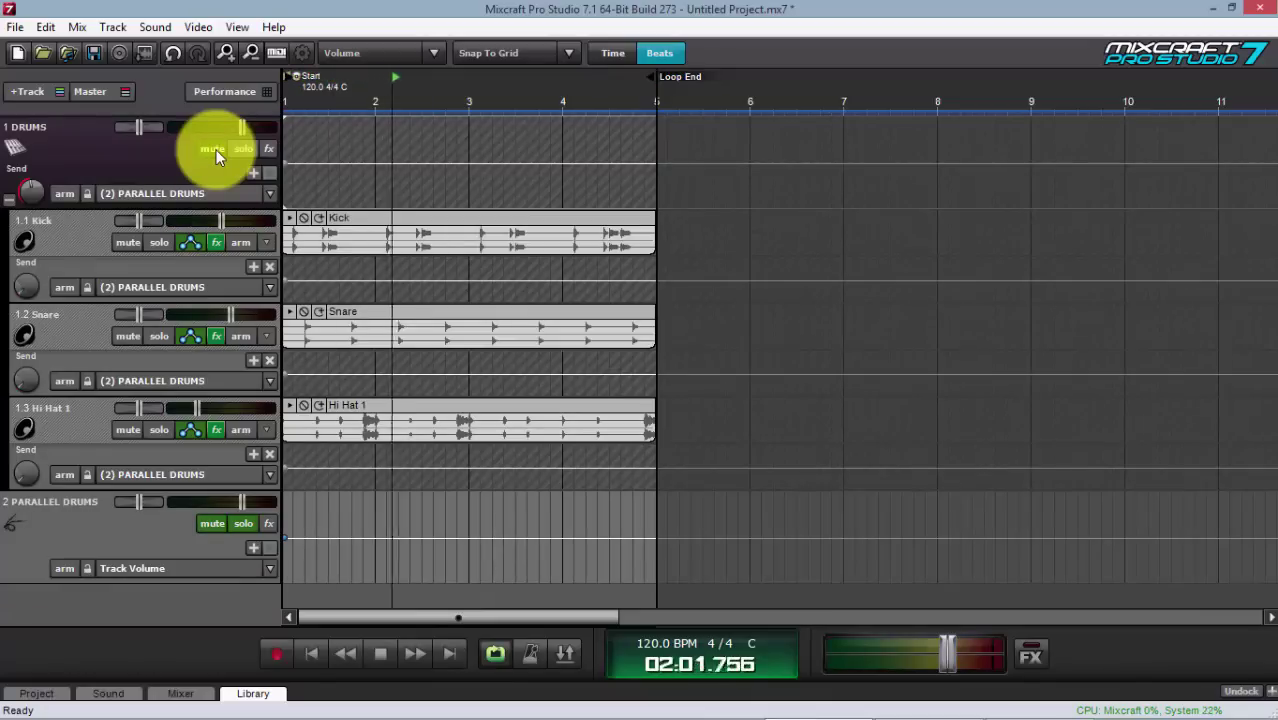
left_click(216, 150)
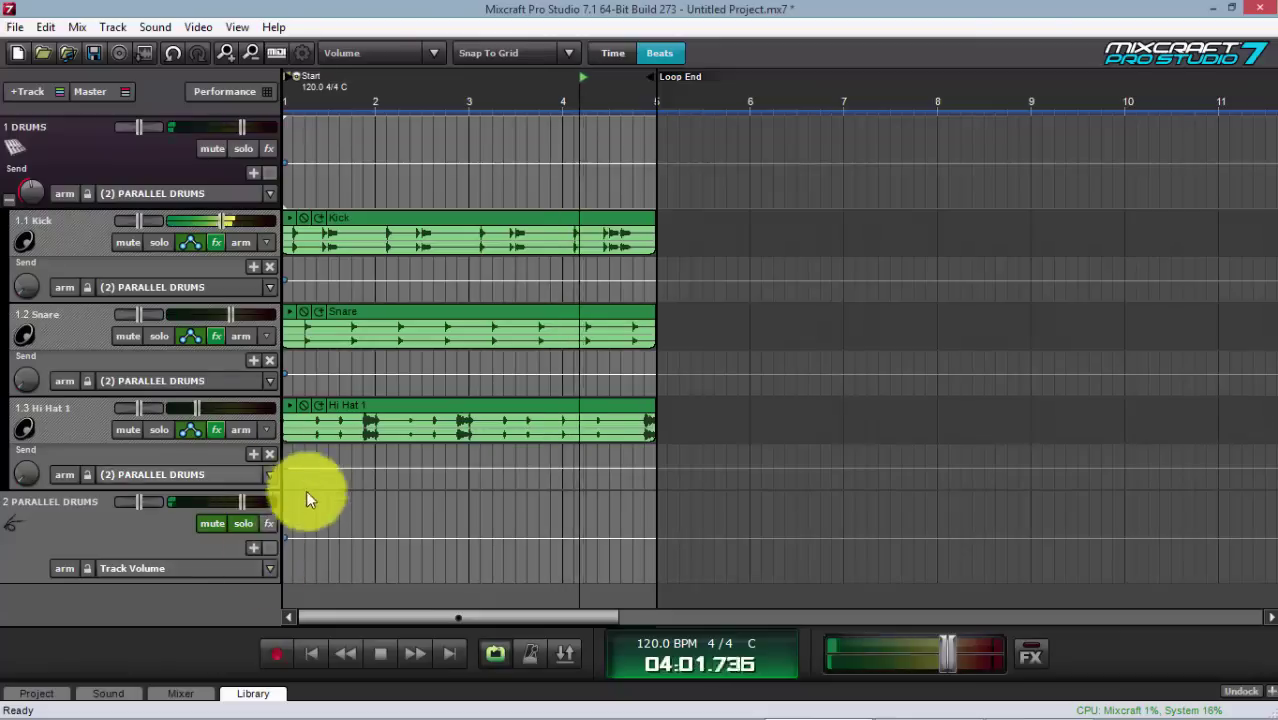
left_click(211, 525)
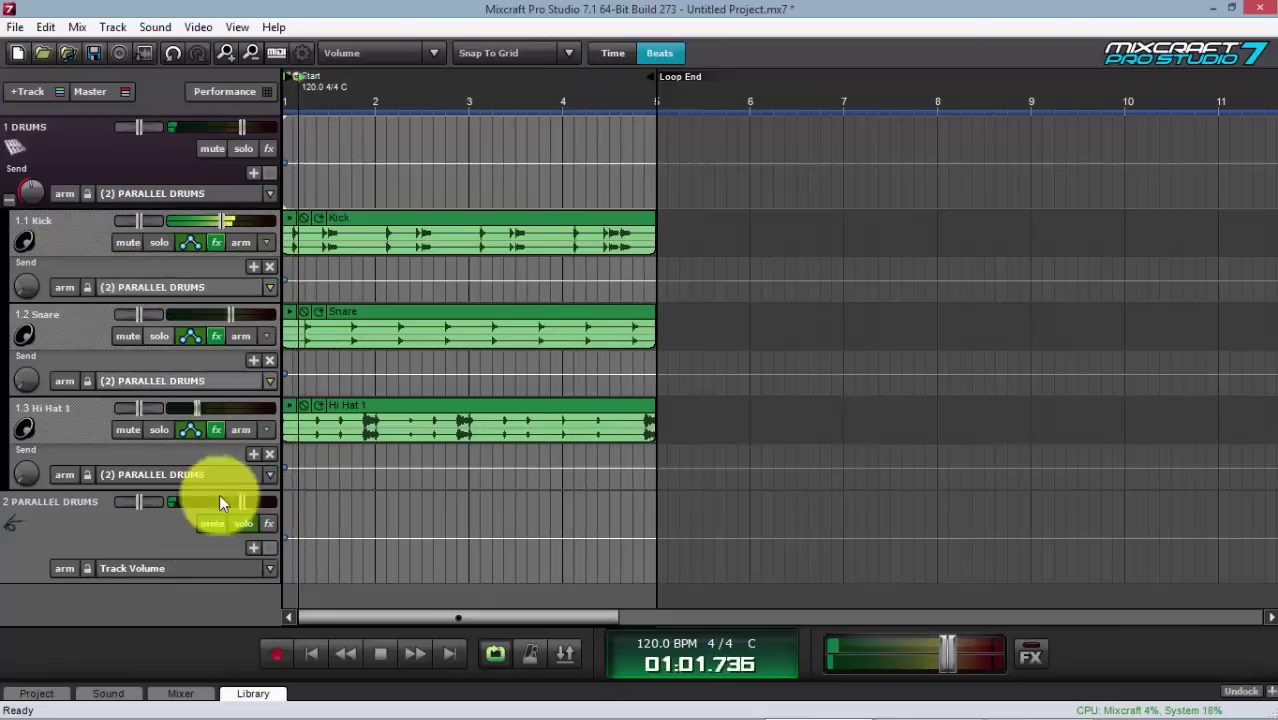
left_click(212, 523)
- Add the Acoustica Compressor to the PARALLEL DRUMS track's effect list
left_click(268, 524)
left_click(410, 562)
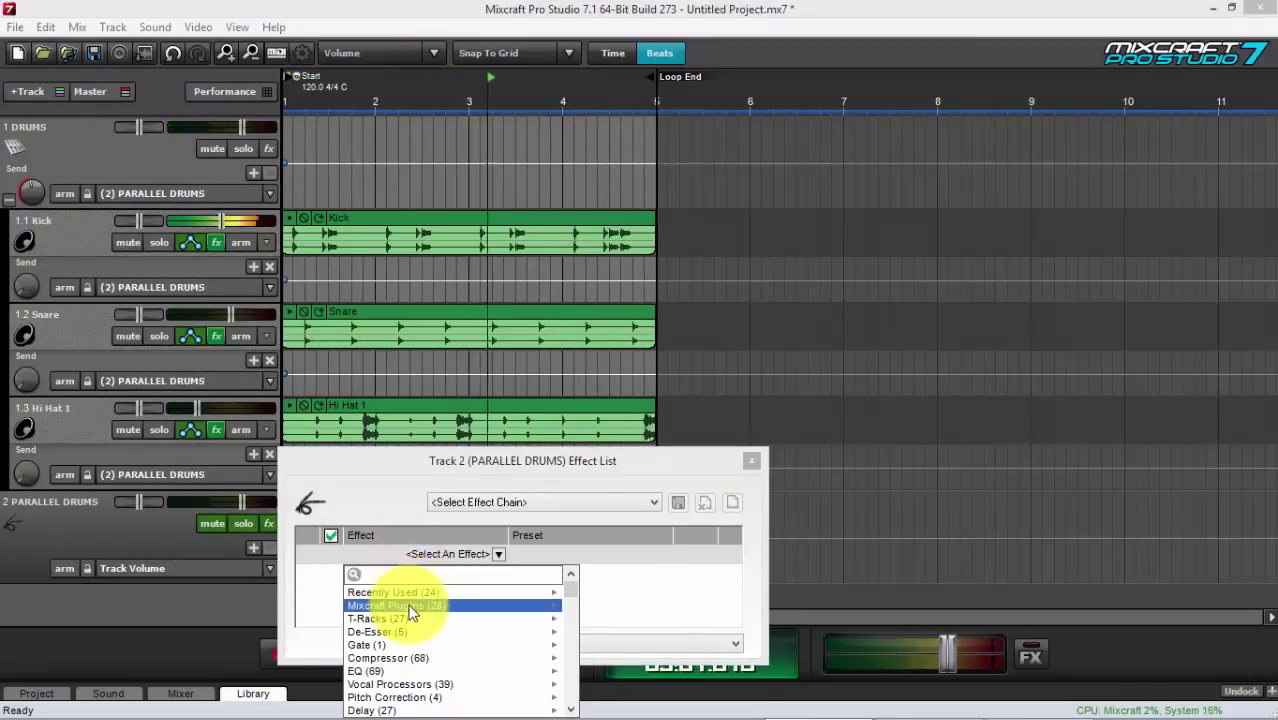
mouse_move(414, 607)
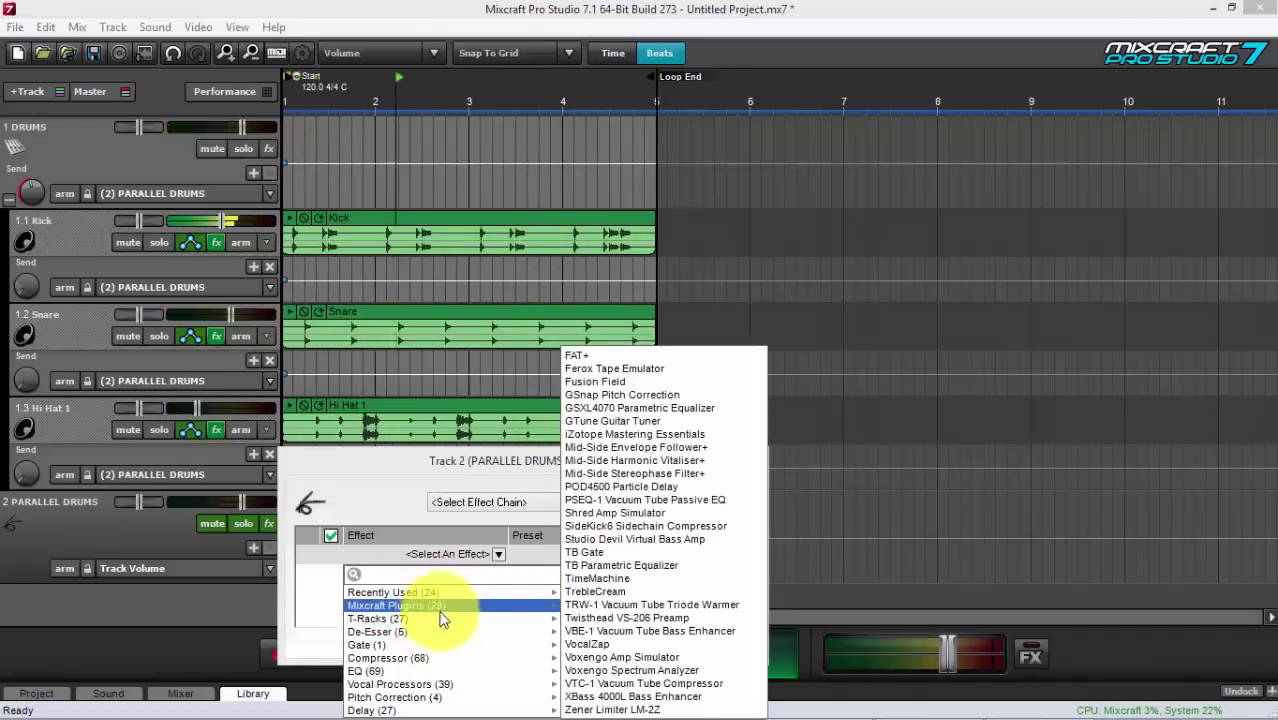
mouse_move(432, 670)
left_click(370, 460)
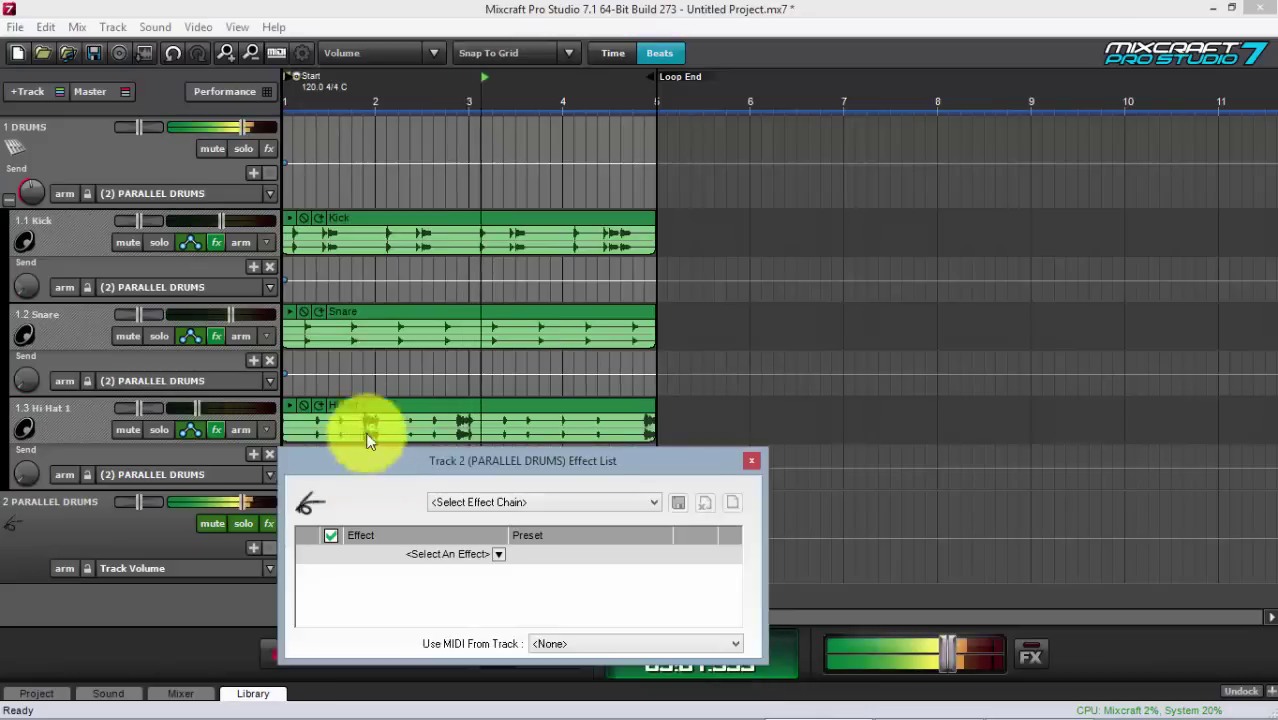
left_click_drag(370, 460, 382, 250)
left_click(414, 345)
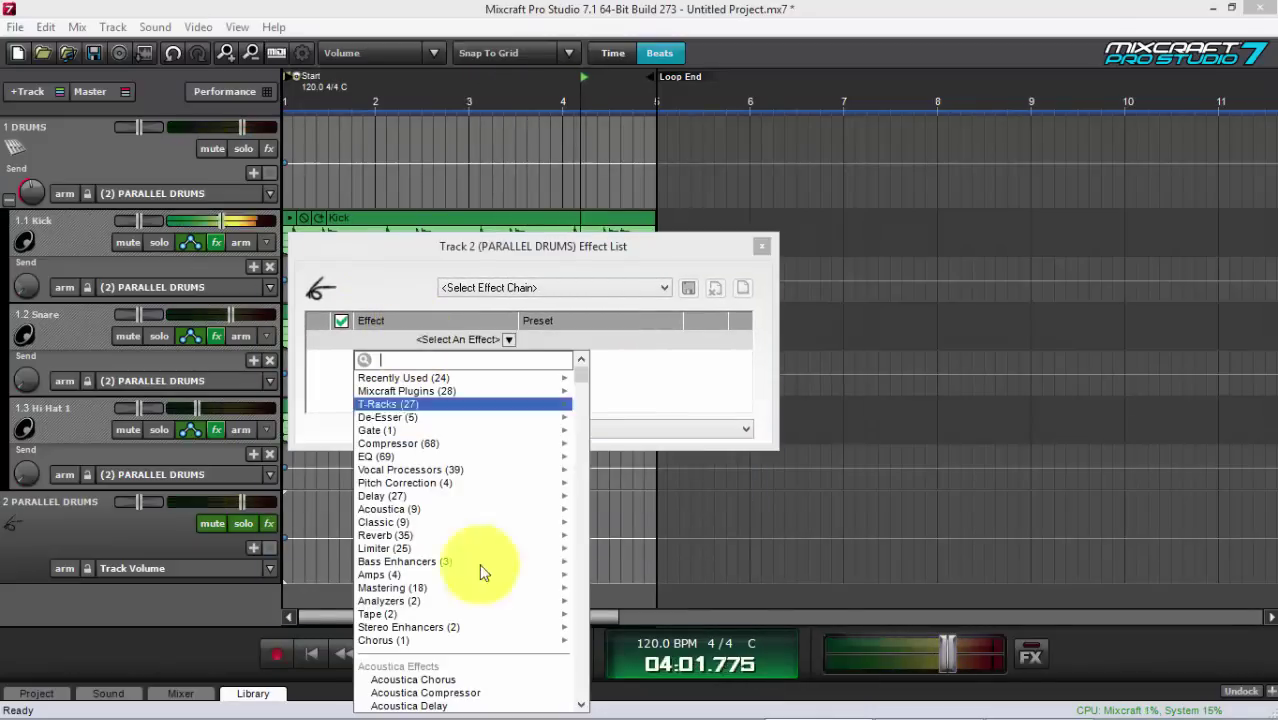
left_click(497, 697)
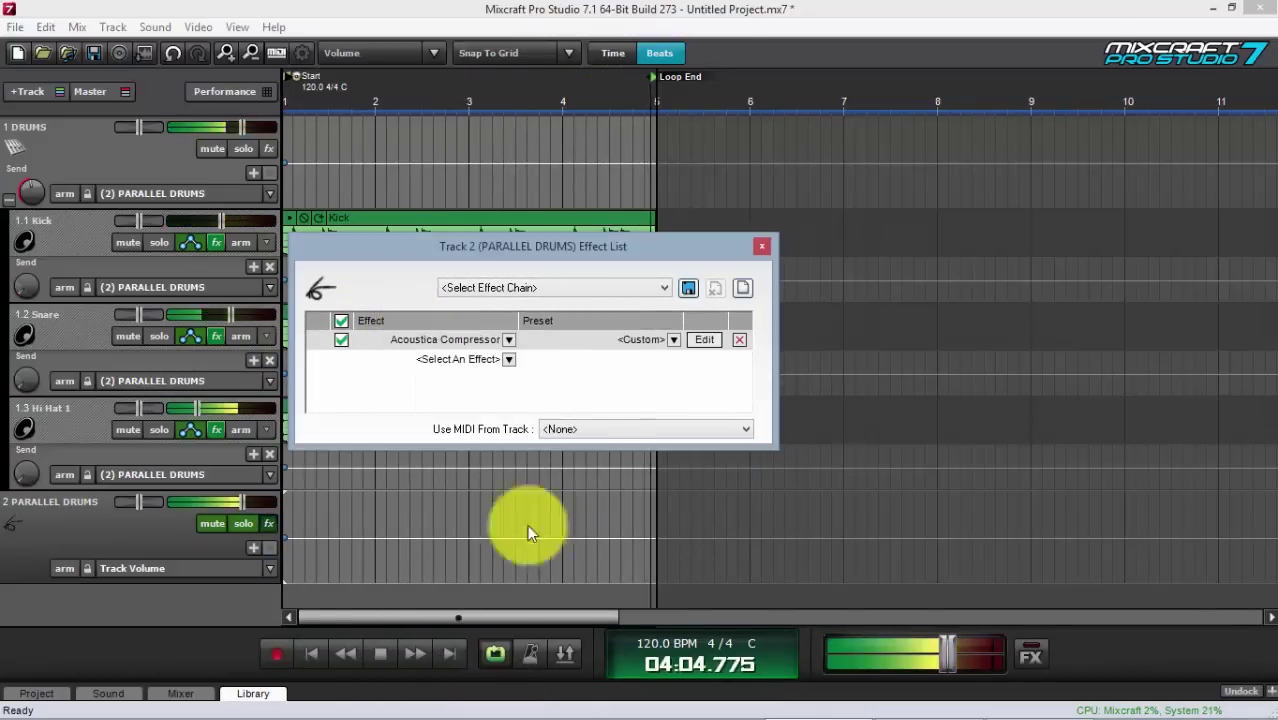
- Open the Acoustica Compressor's settings, stop playback and load the FX - Squaaash Drums preset
left_click(704, 341)
left_click(656, 220)
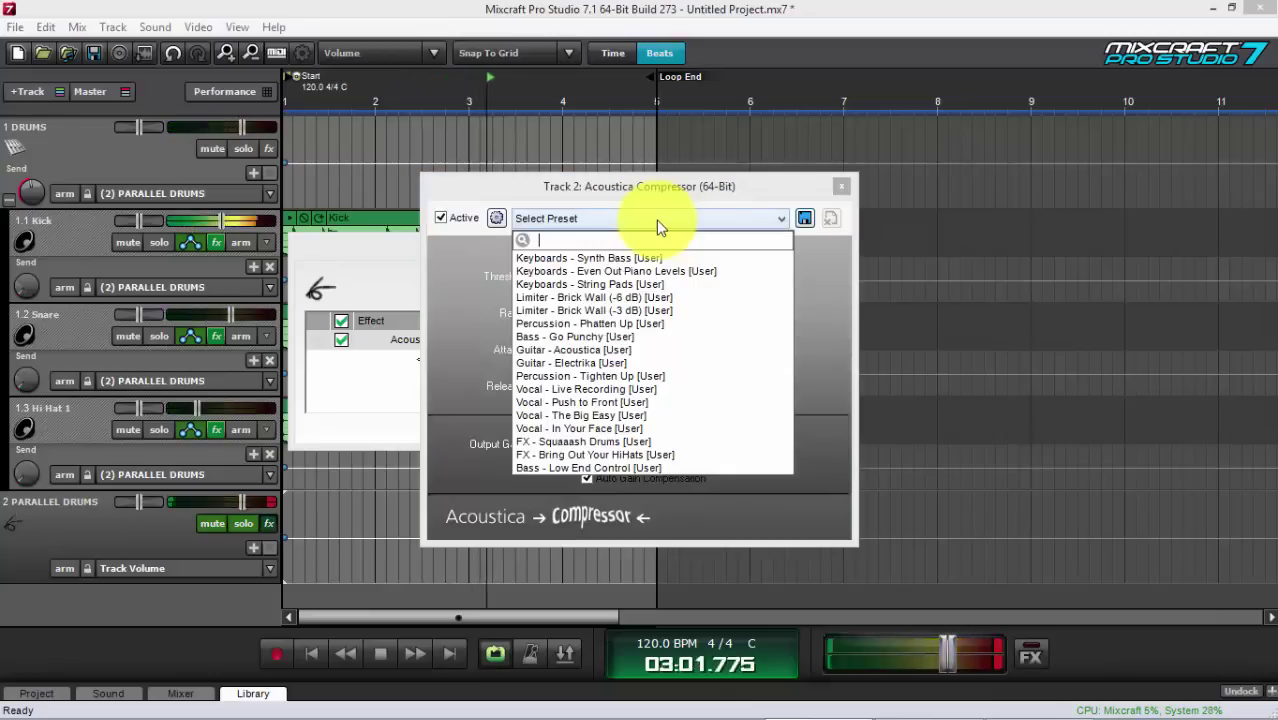
left_click(378, 650)
left_click(378, 653)
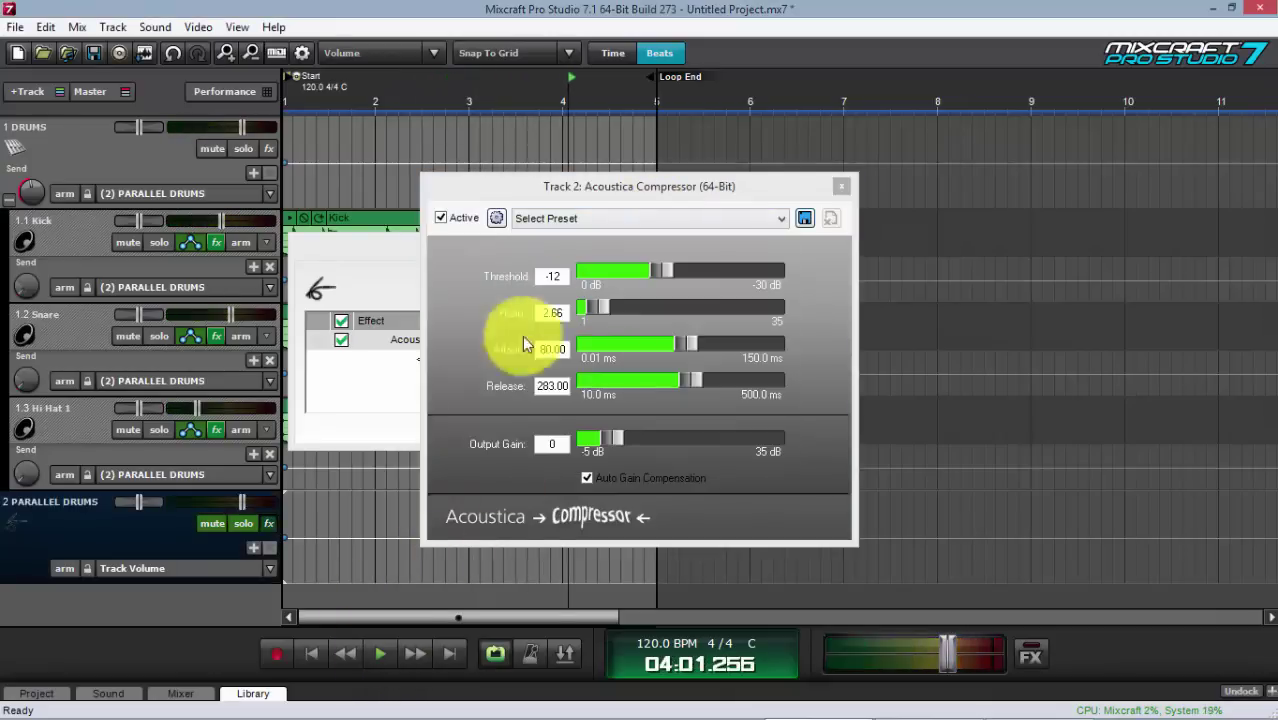
left_click(603, 218)
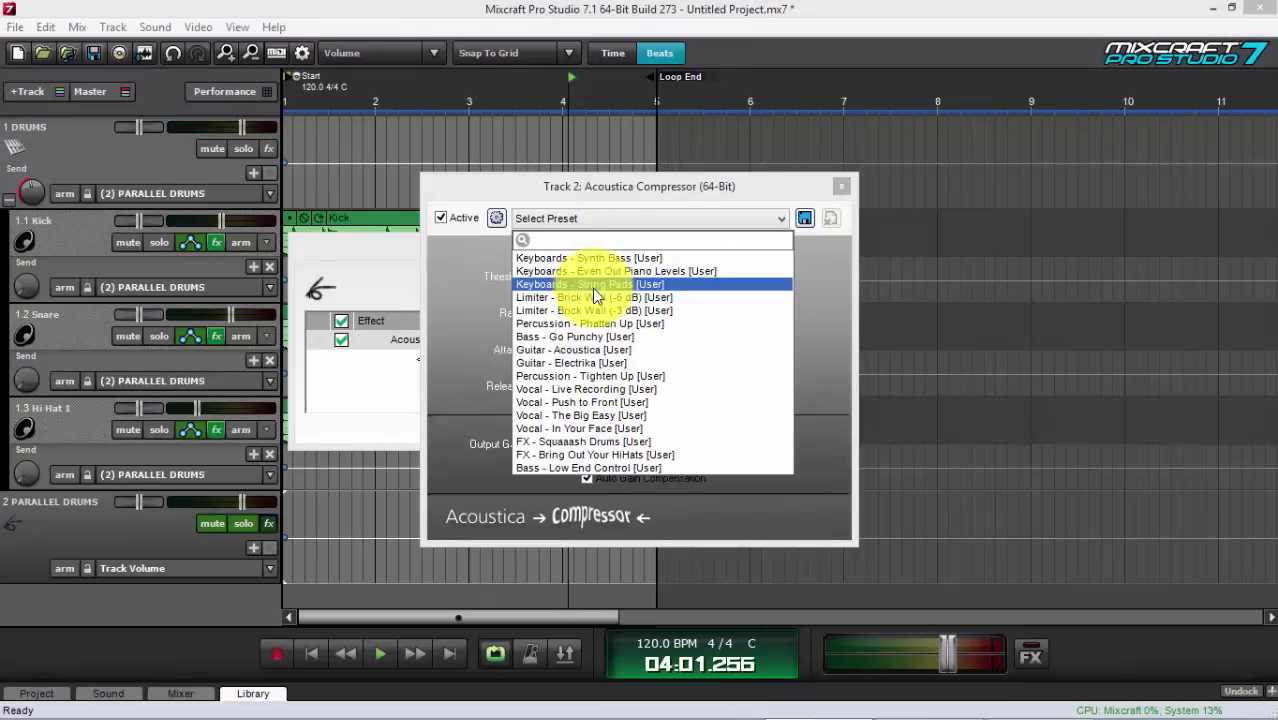
left_click(606, 441)
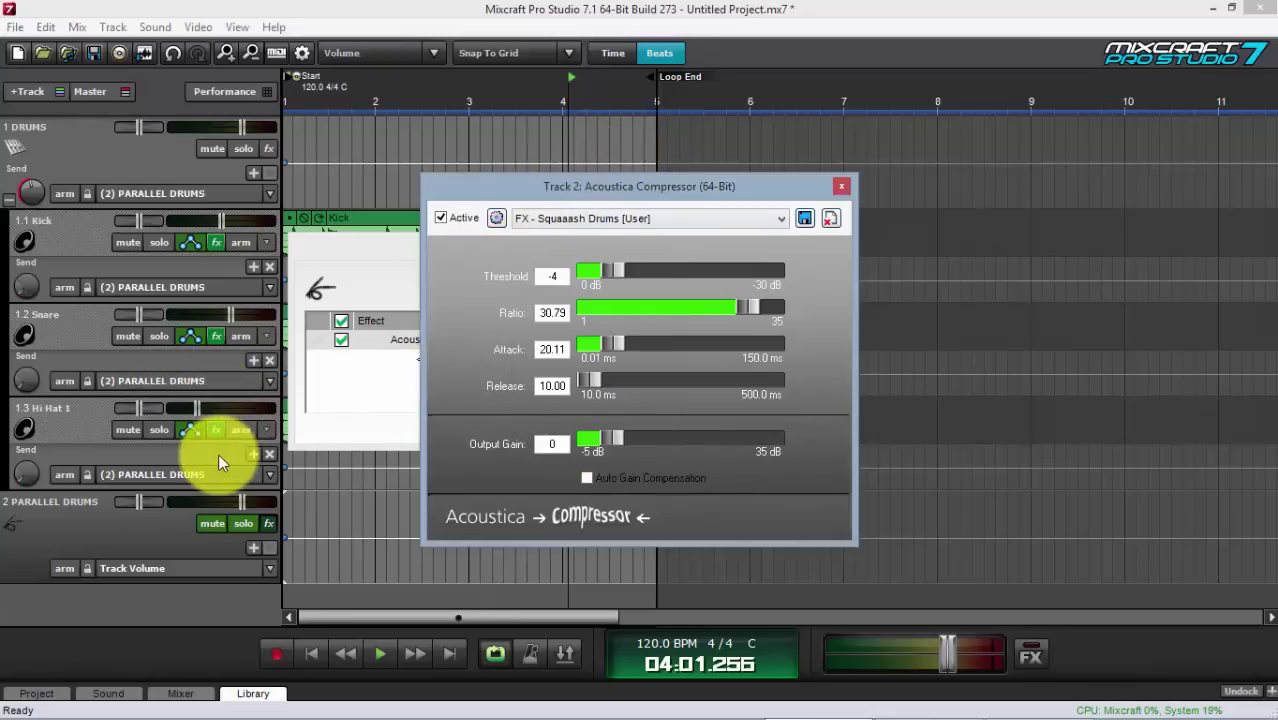
- During playback, set the compressor's threshold to -17 dB, output gain to -2 dB, ratio to 32.54, attack to 8.51 ms and release to 244.89 ms
left_click(381, 659)
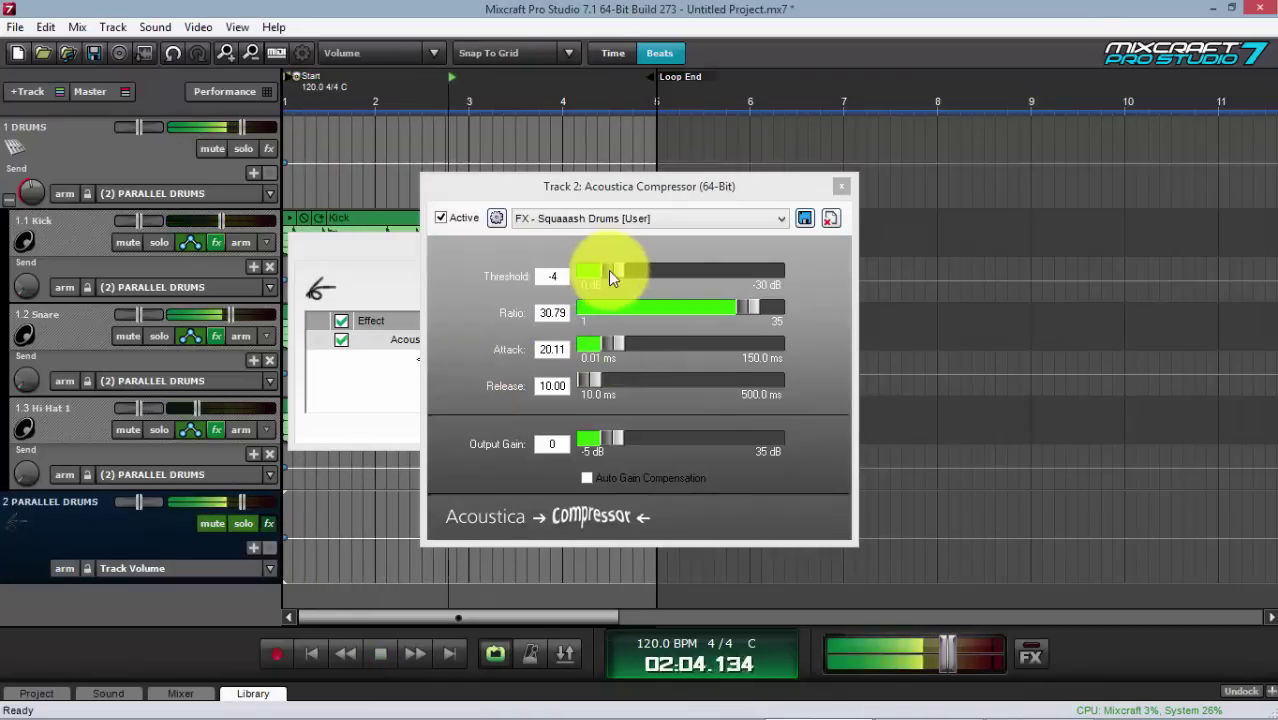
left_click_drag(611, 276, 694, 290)
mouse_move(609, 436)
left_mouse_down()
mouse_move(622, 439)
mouse_move(605, 442)
left_mouse_up()
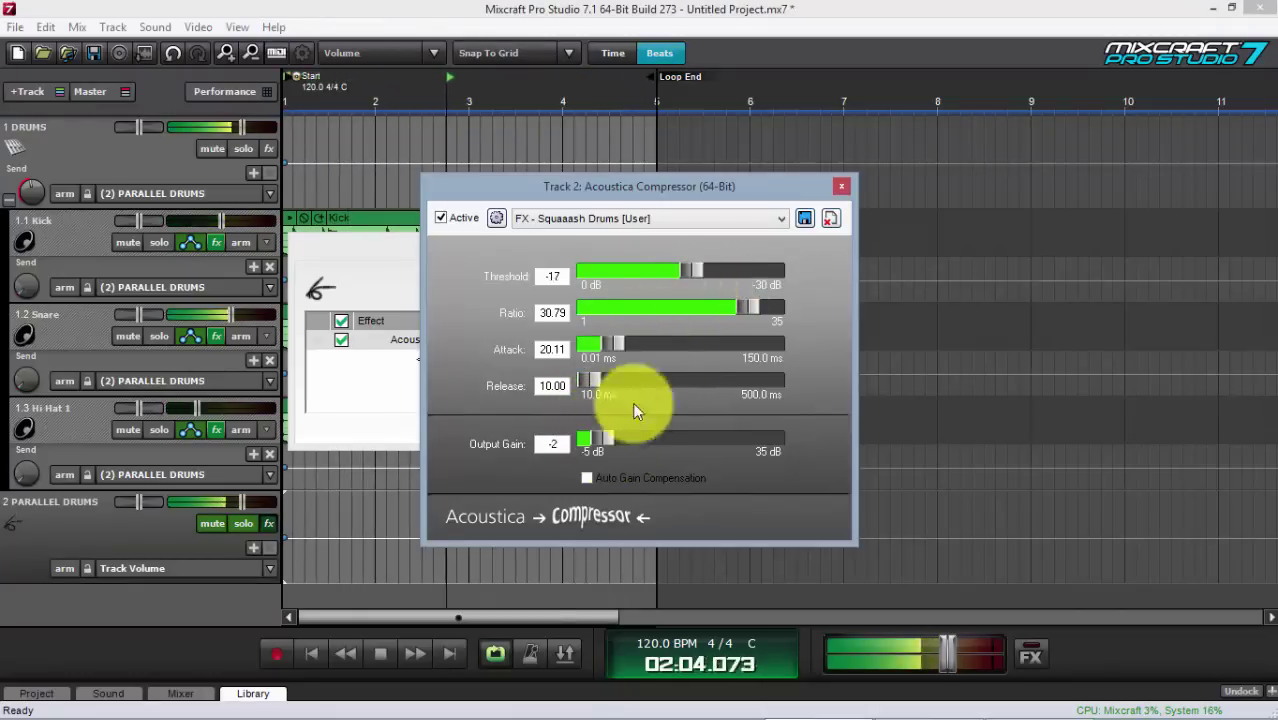
mouse_move(736, 309)
left_mouse_down()
mouse_move(787, 320)
mouse_move(757, 313)
left_mouse_up()
left_click_drag(617, 343, 676, 408)
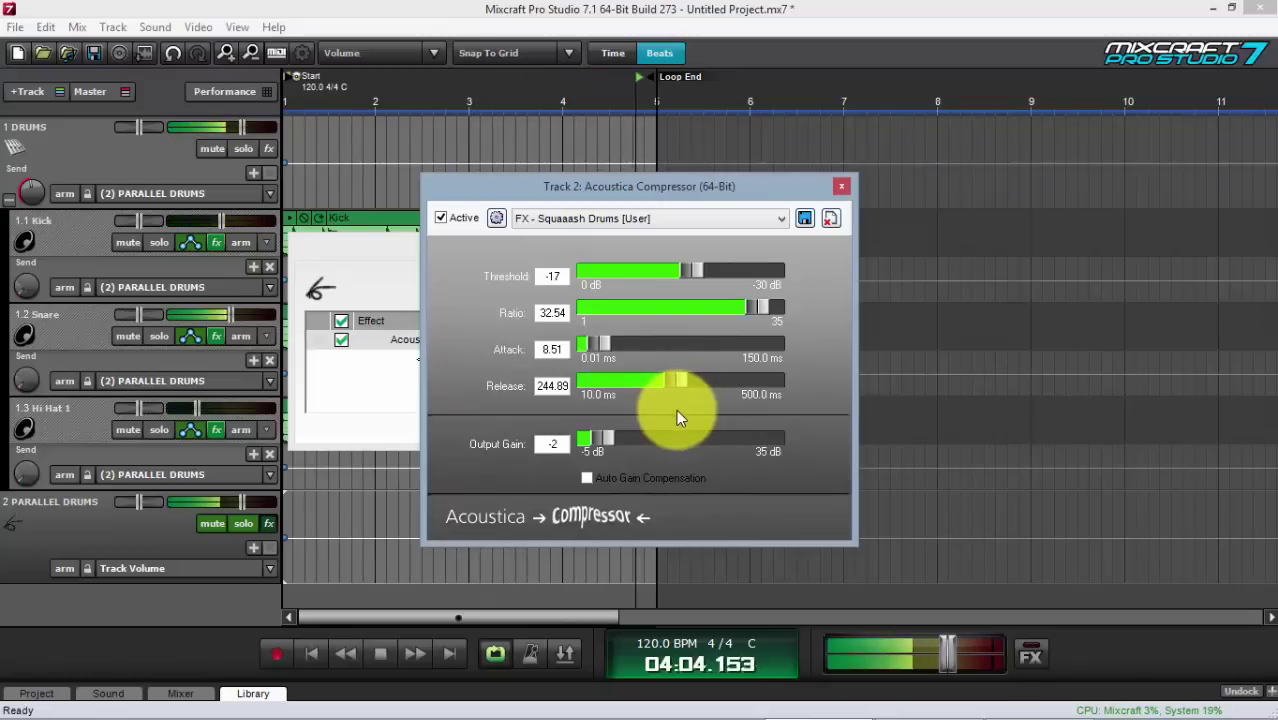
- Check the DRUMS submix's send level and set the compressor's output gain to 0 dB
left_click(38, 190)
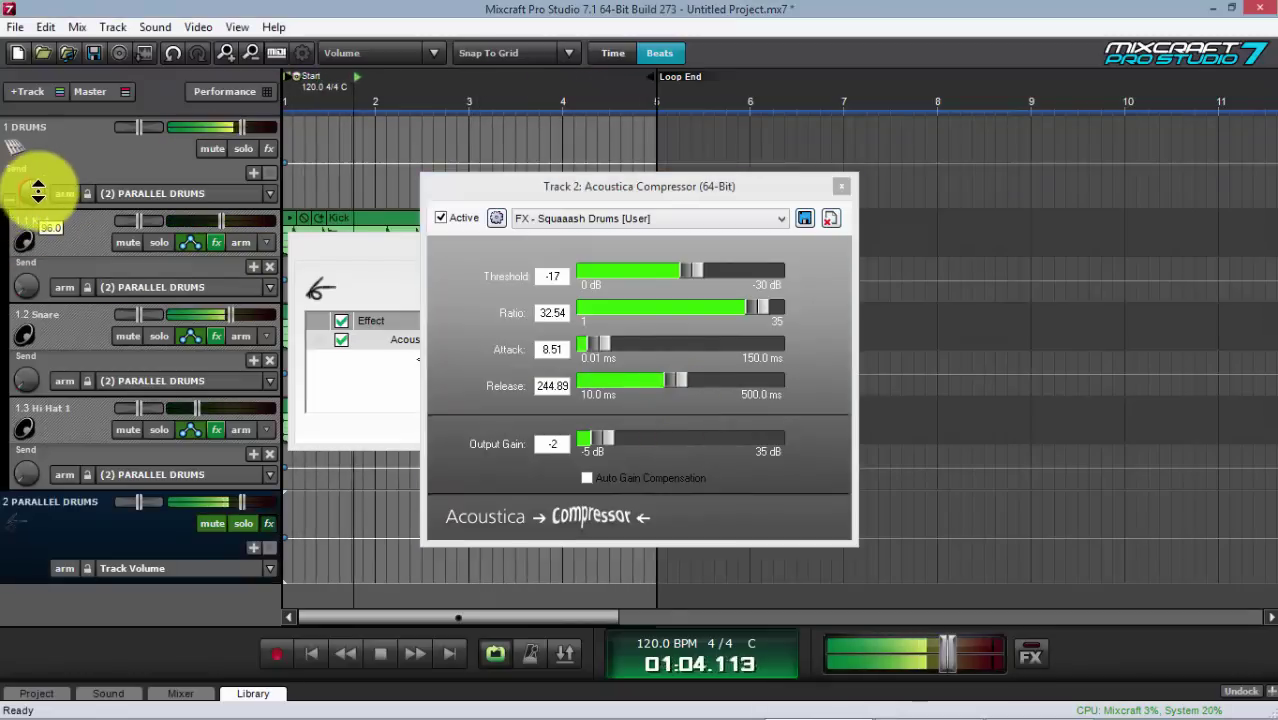
left_click_drag(38, 190, 37, 190)
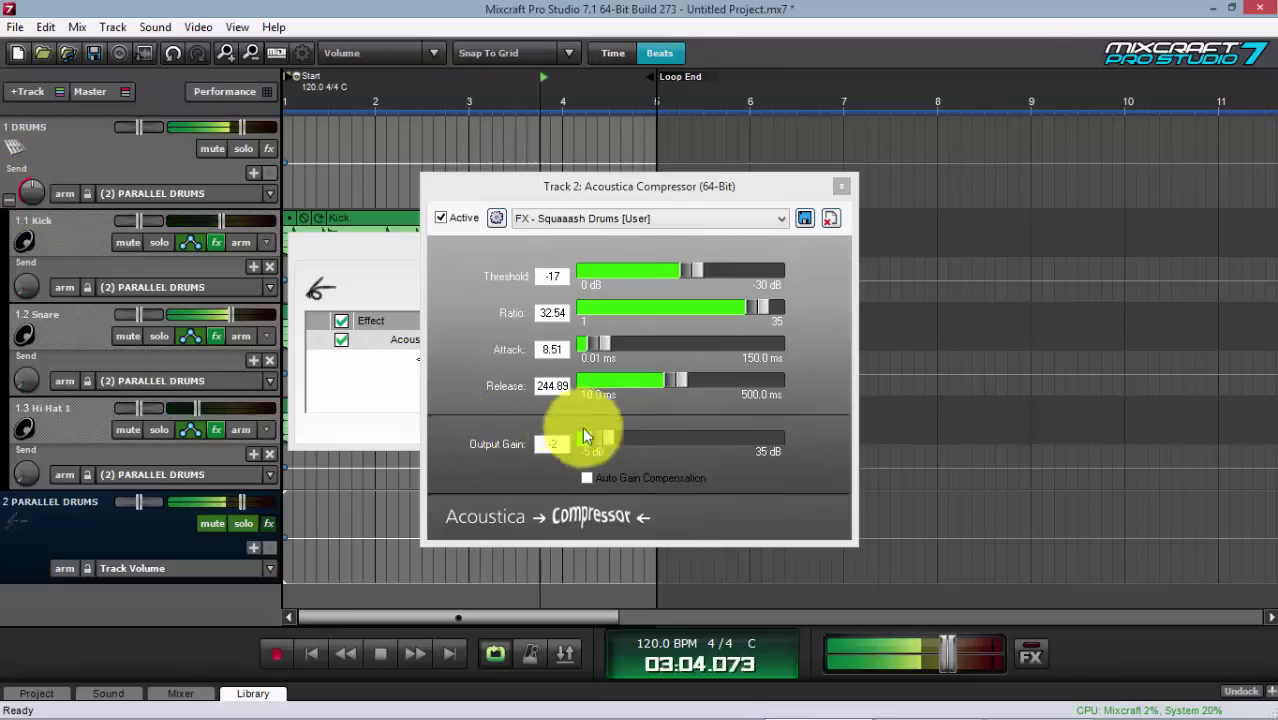
left_click_drag(599, 440, 612, 443)
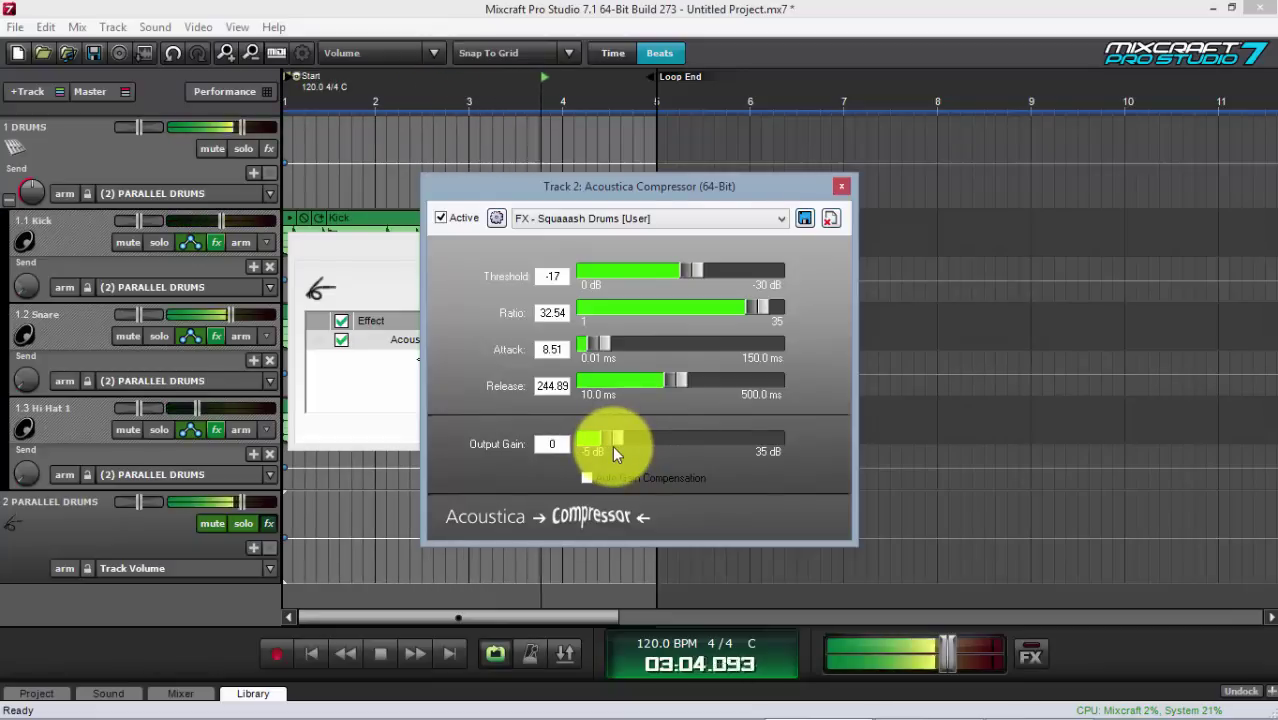
- Set the compressor's release to 419.17 ms, attack to 11.60 ms, ratio to 35 and threshold to -20 dB, and stop playback
left_click_drag(675, 382, 740, 374)
left_click_drag(603, 343, 605, 345)
left_click_drag(754, 318, 801, 350)
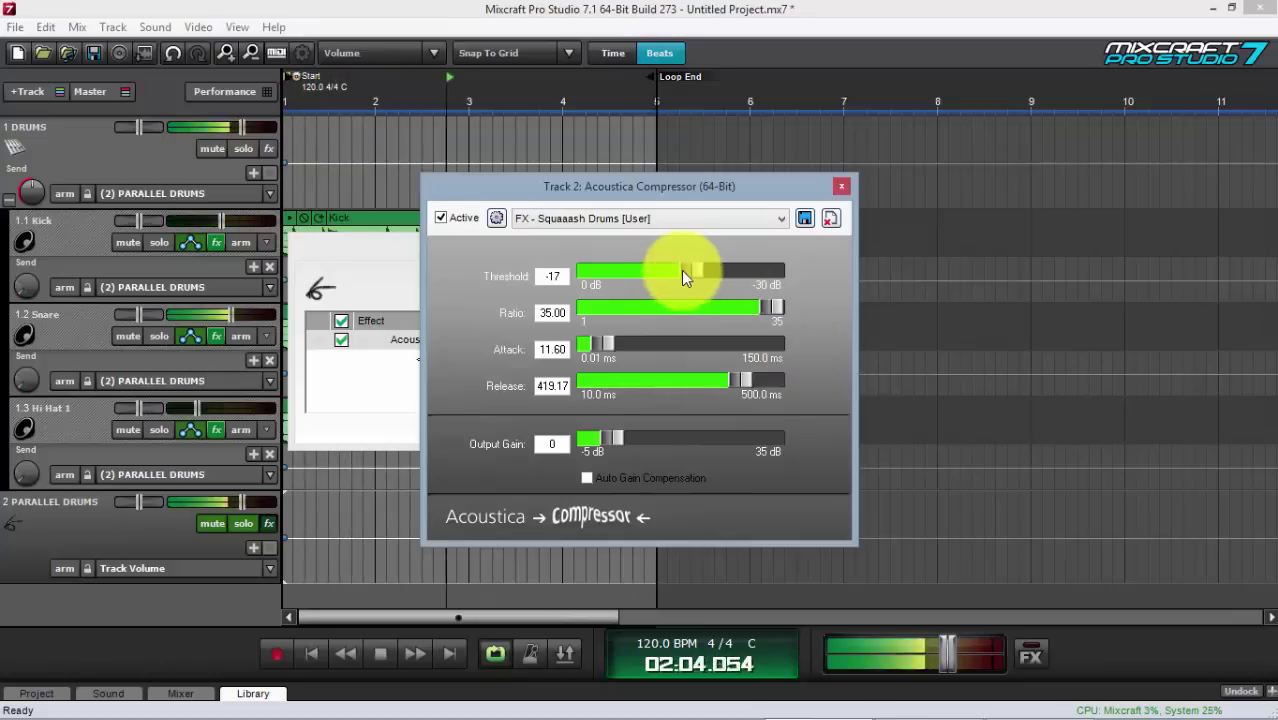
left_click_drag(681, 271, 716, 296)
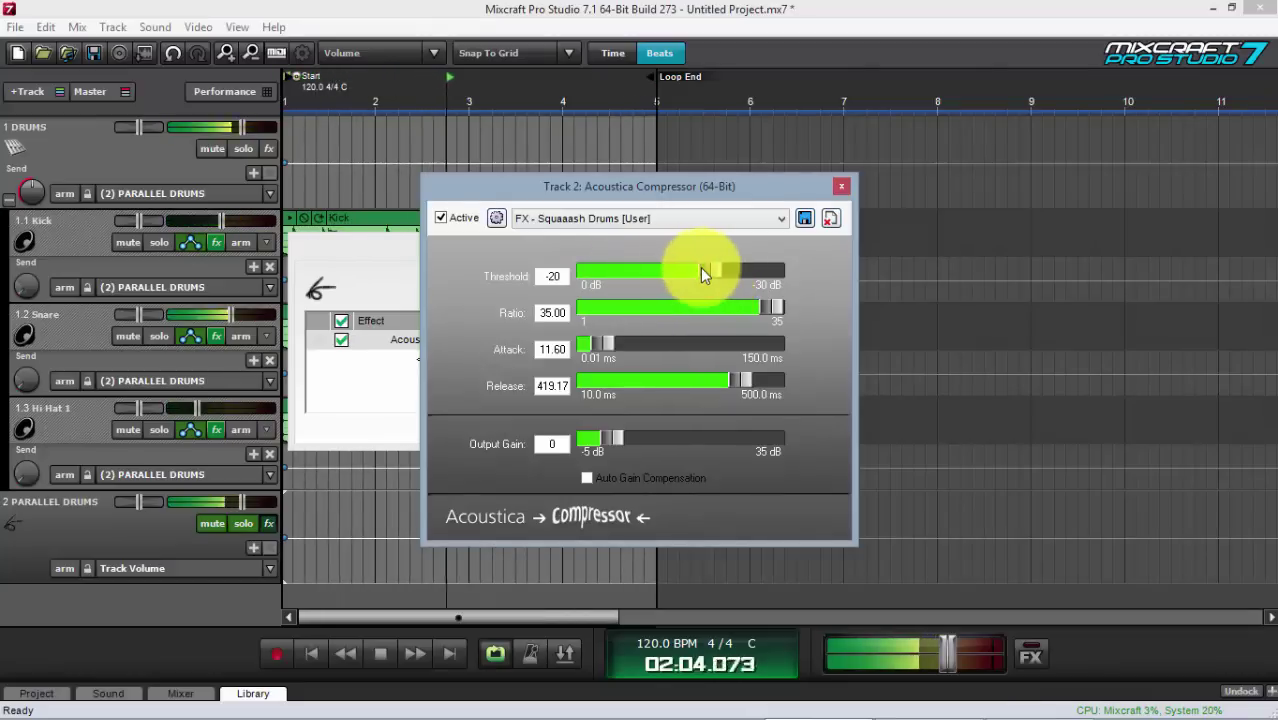
left_click(382, 655)
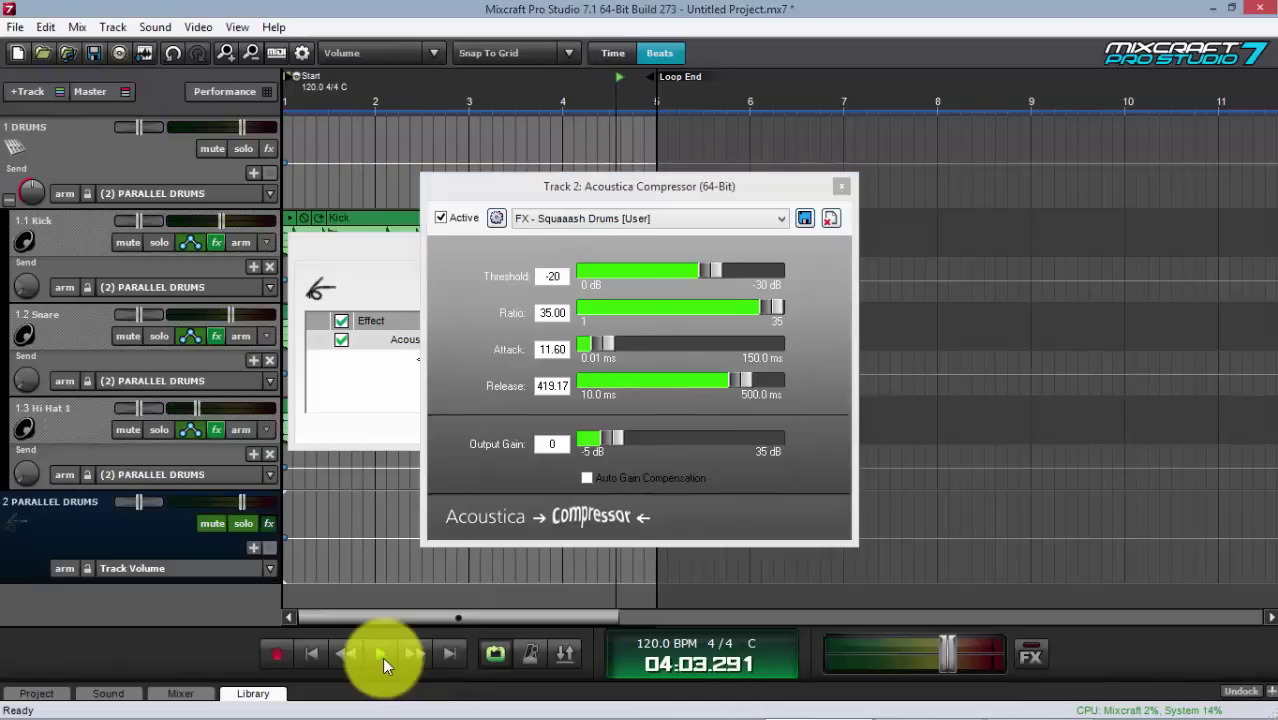
- Bring the PARALLEL DRUMS effect list in front of the compressor window and show the mixer
left_click(400, 250)
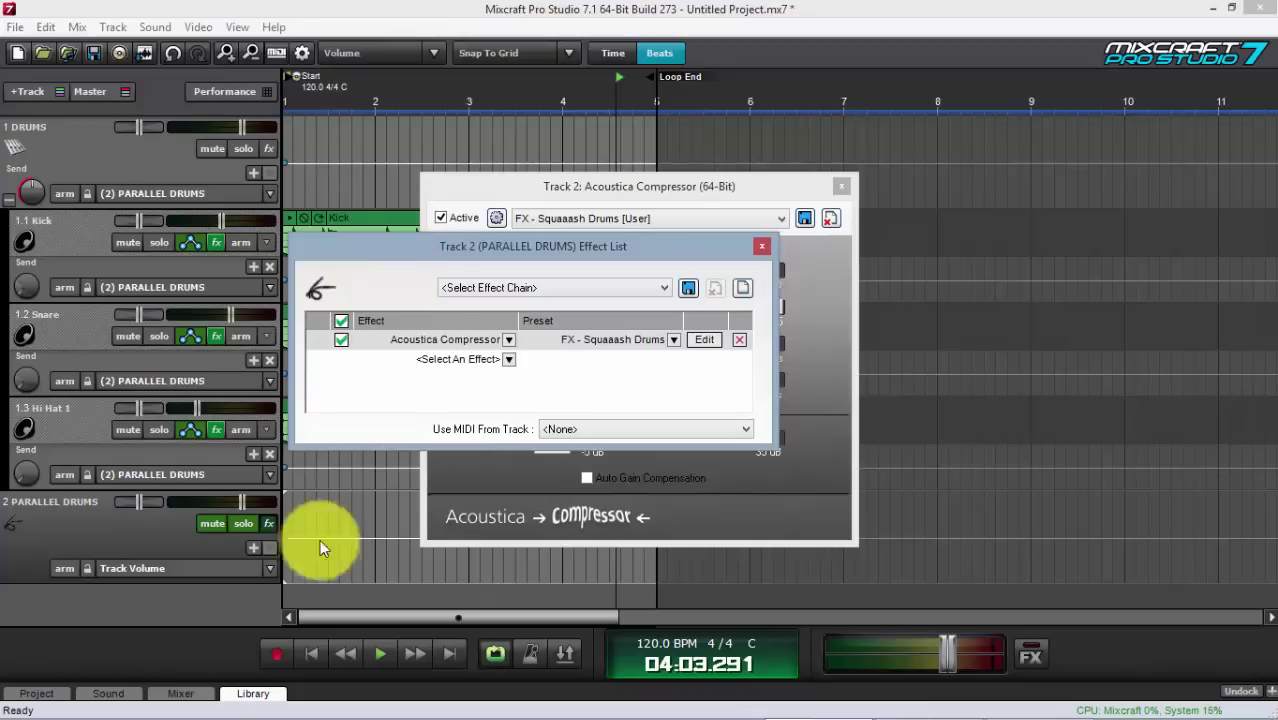
left_click(182, 697)
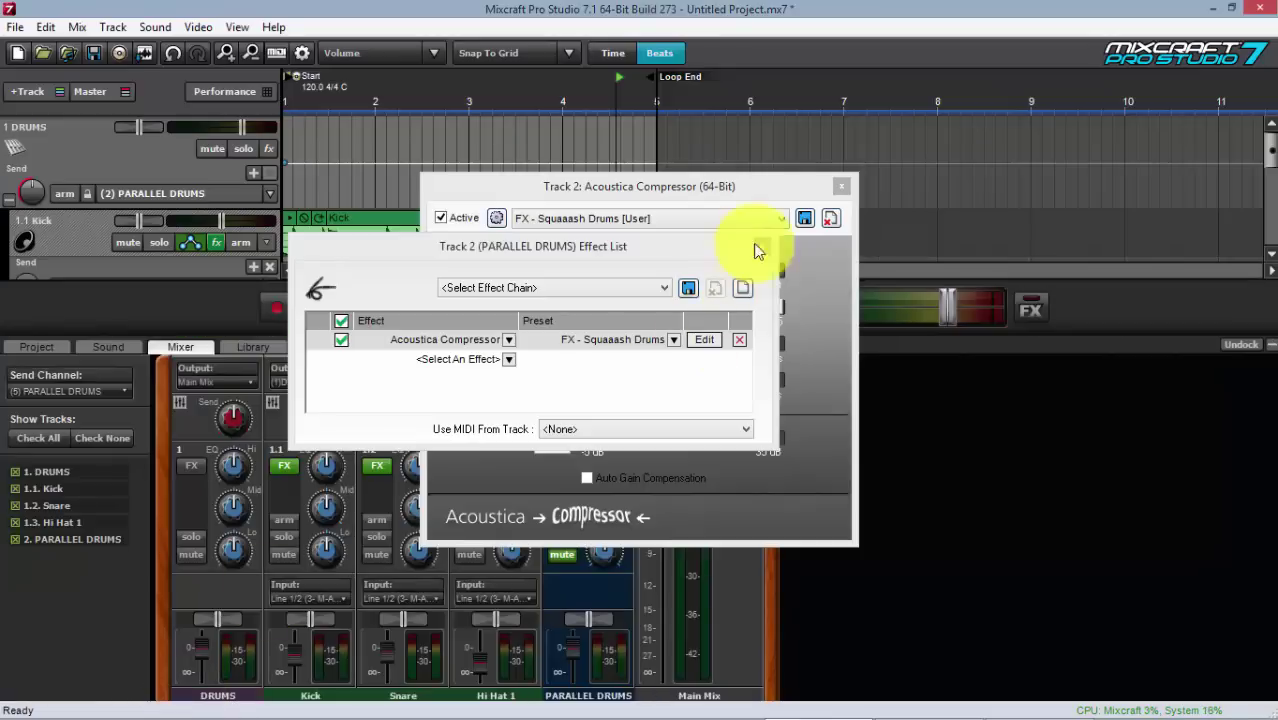
- Close the PARALLEL DRUMS effect list and compressor windows, and undock the mixer into its own window
left_click(761, 246)
left_click(842, 186)
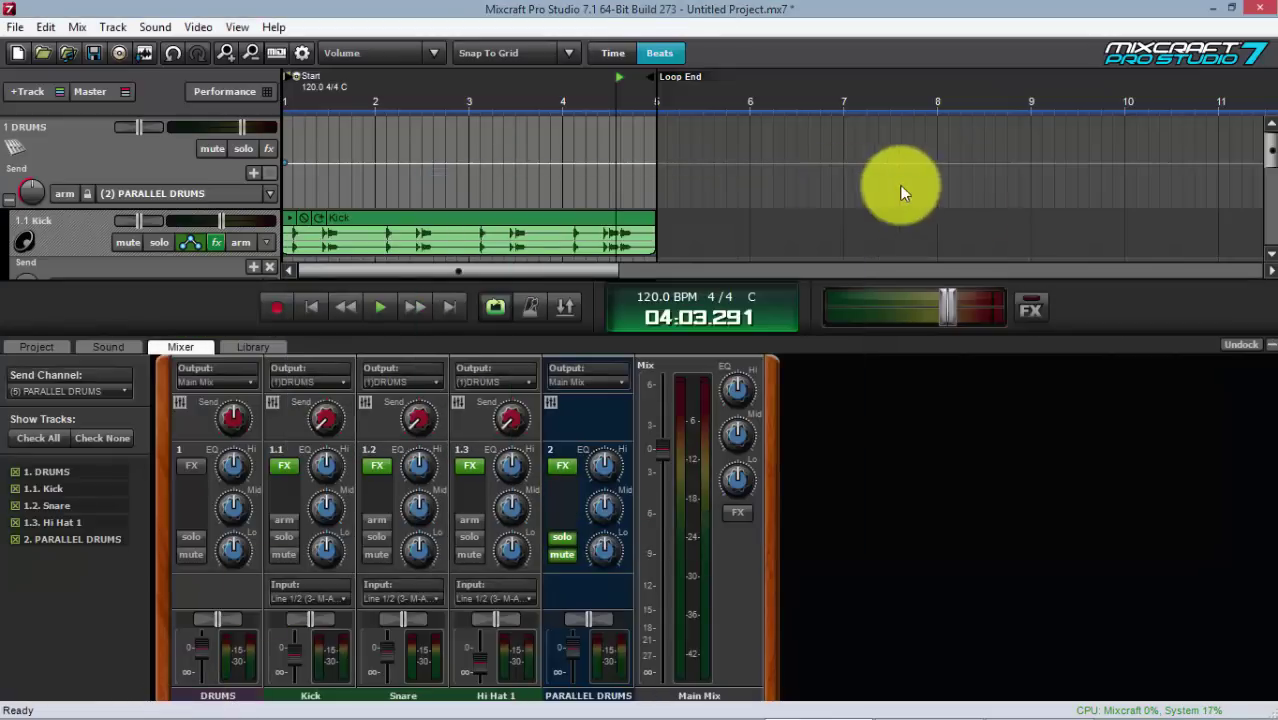
left_click(1238, 346)
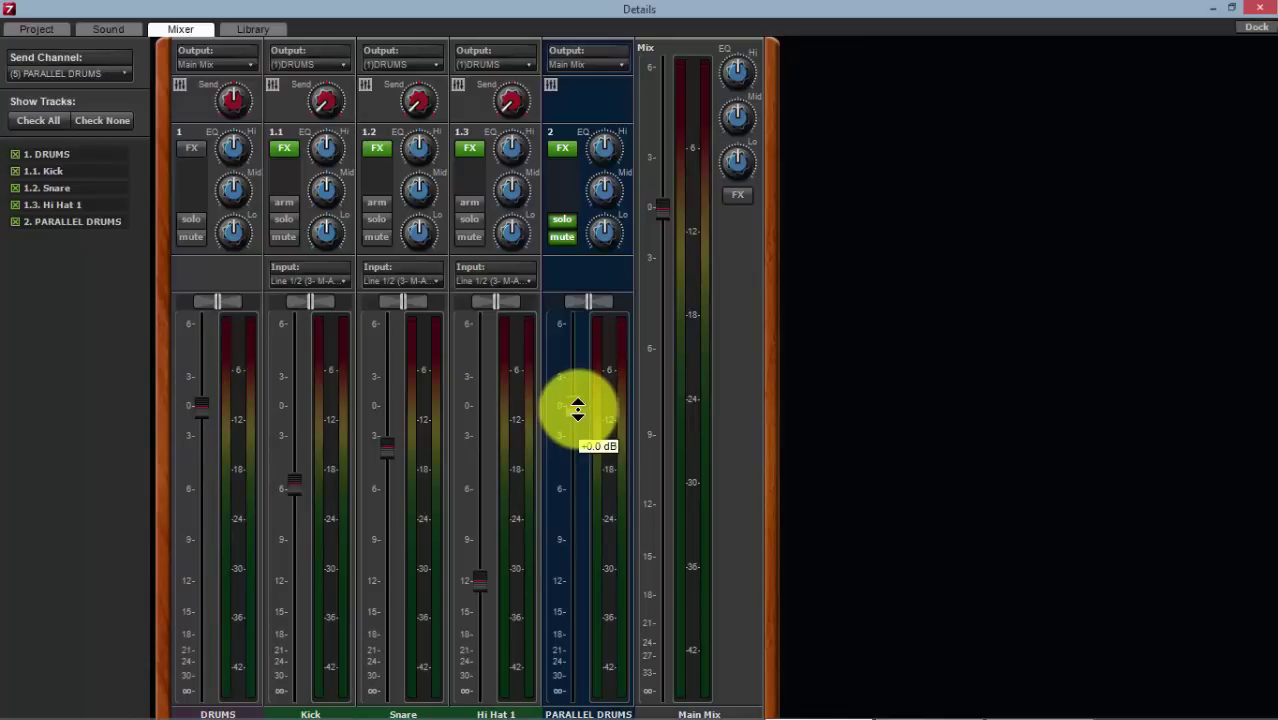
- Lower the PARALLEL DRUMS volume fader to -Inf dB and turn off the track's solo and mute
left_click_drag(577, 408, 565, 708)
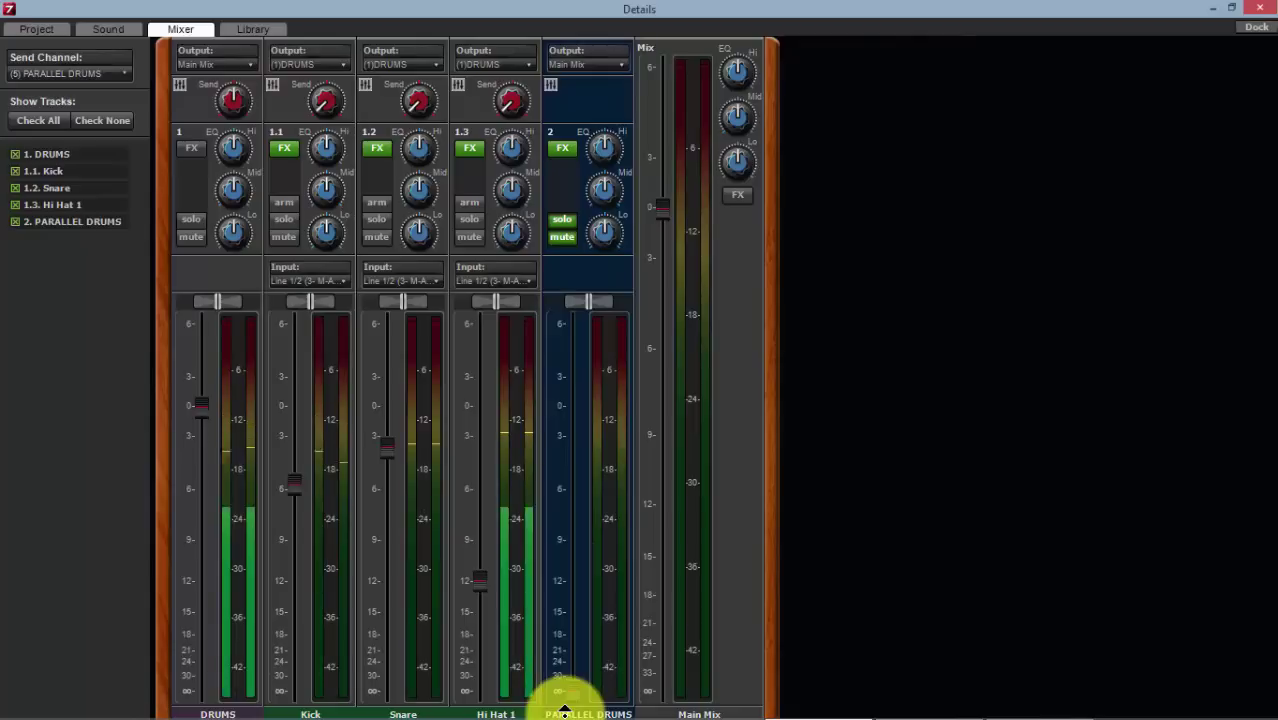
left_click(568, 220)
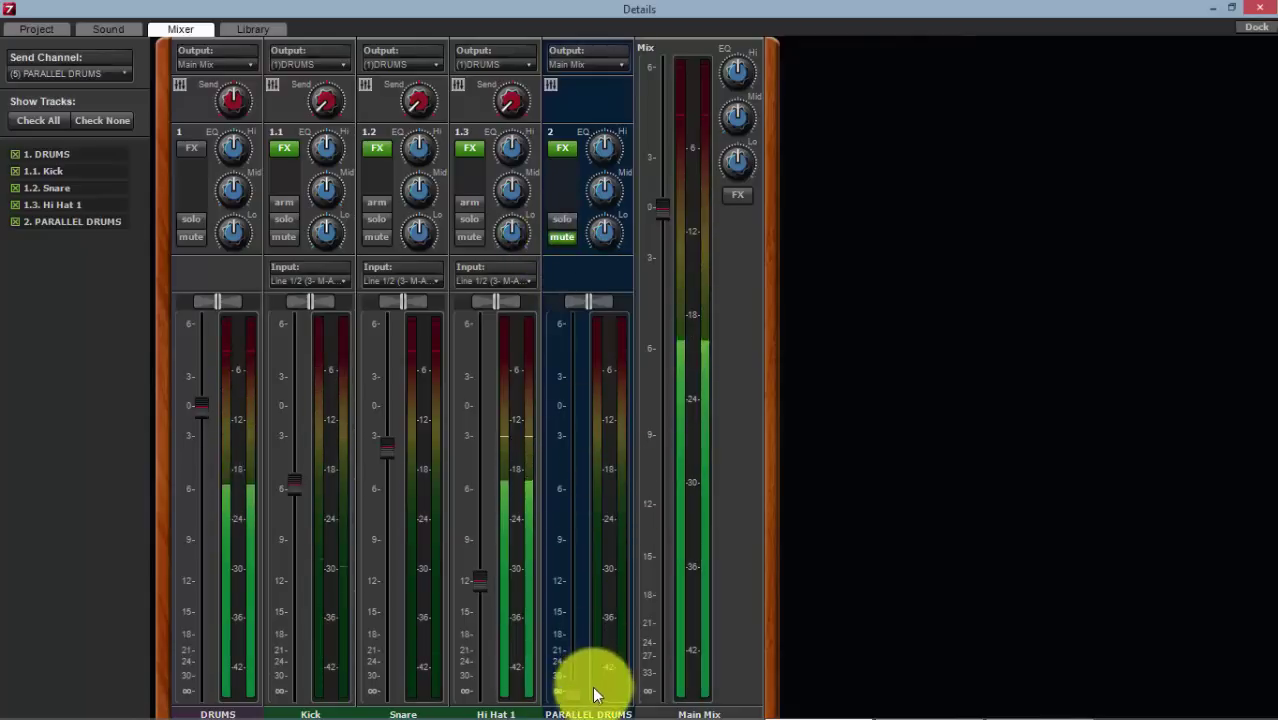
left_click(553, 237)
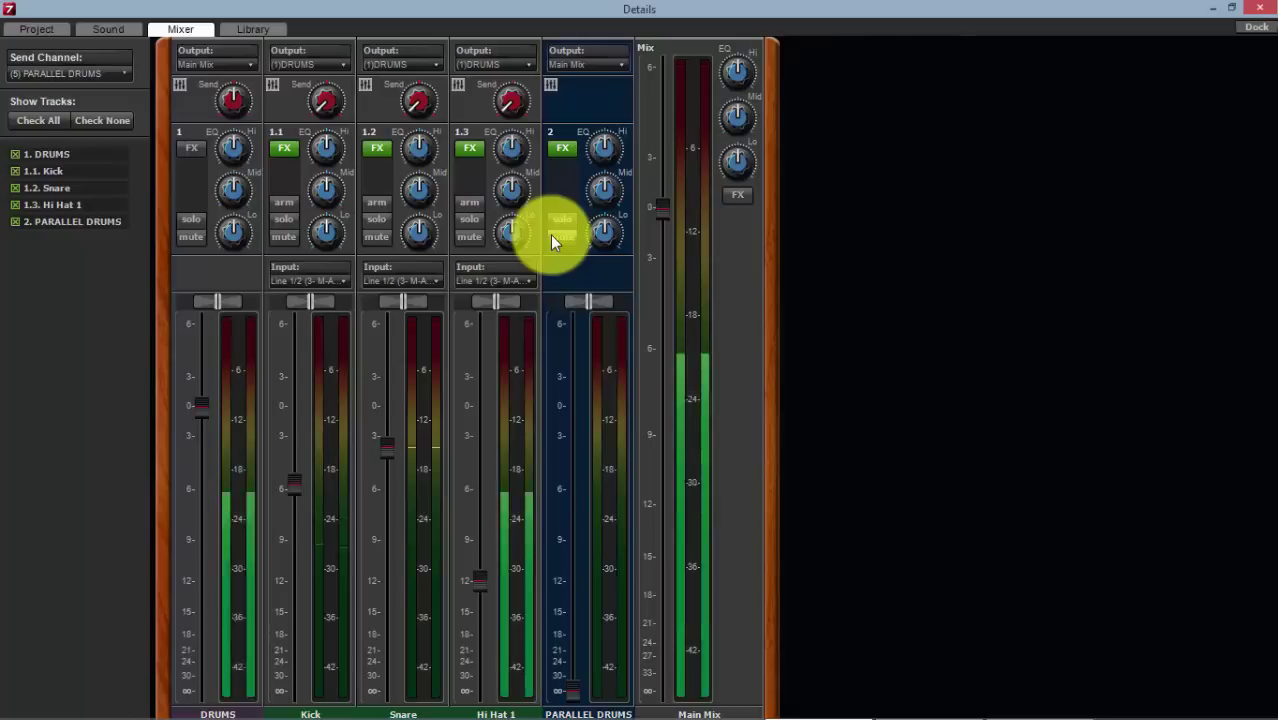
- Raise the PARALLEL DRUMS fader to about -3 dB during playback, comparing the mix with the track muted and unmuted
mouse_move(577, 693)
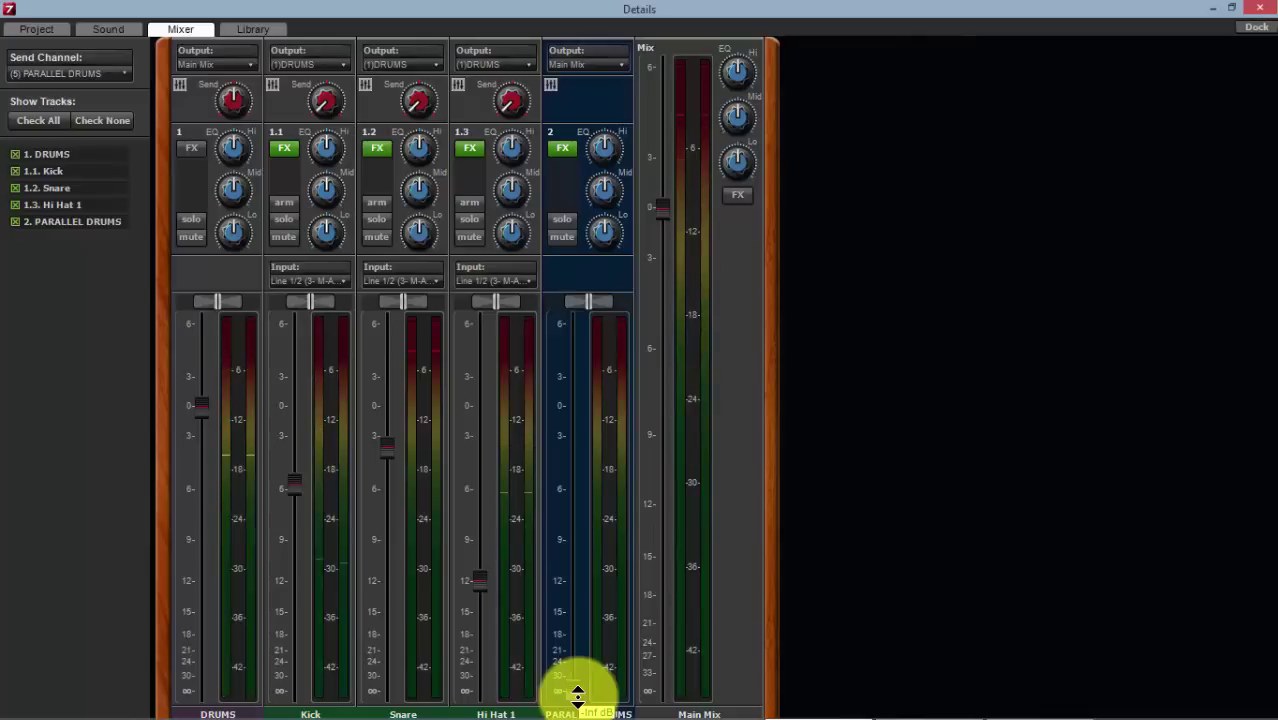
left_click_drag(577, 692, 572, 434)
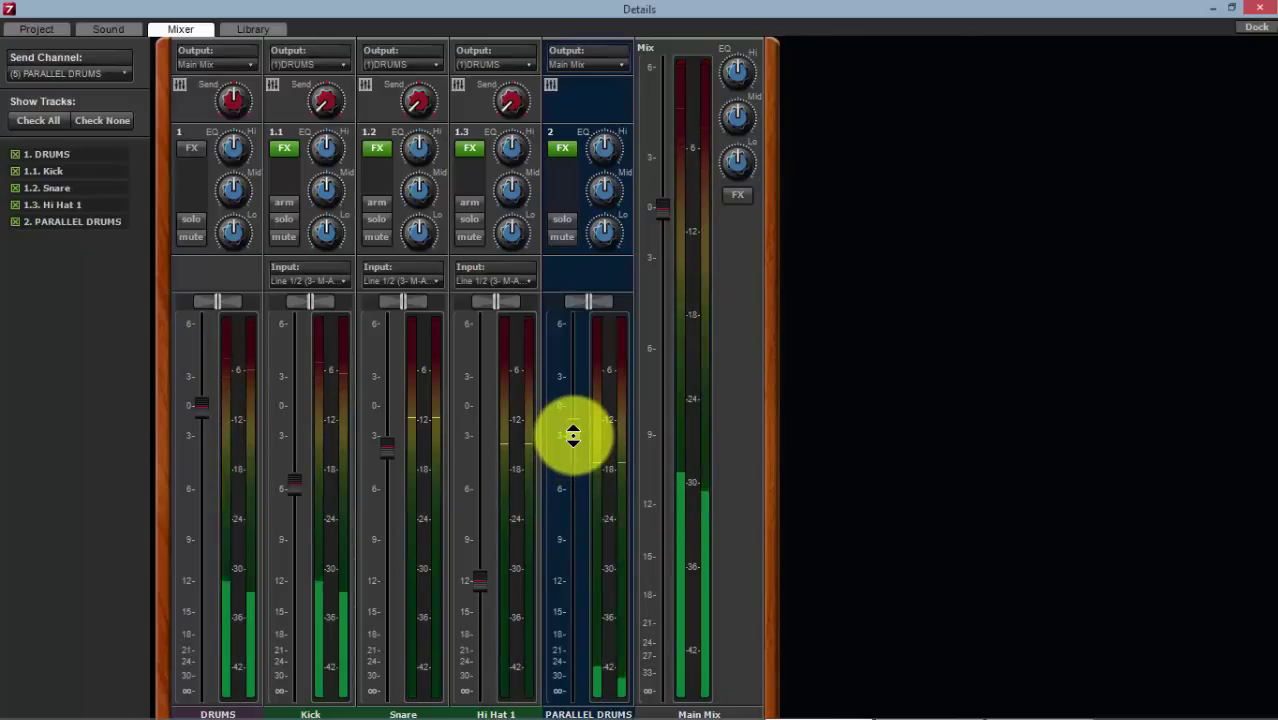
left_click(566, 244)
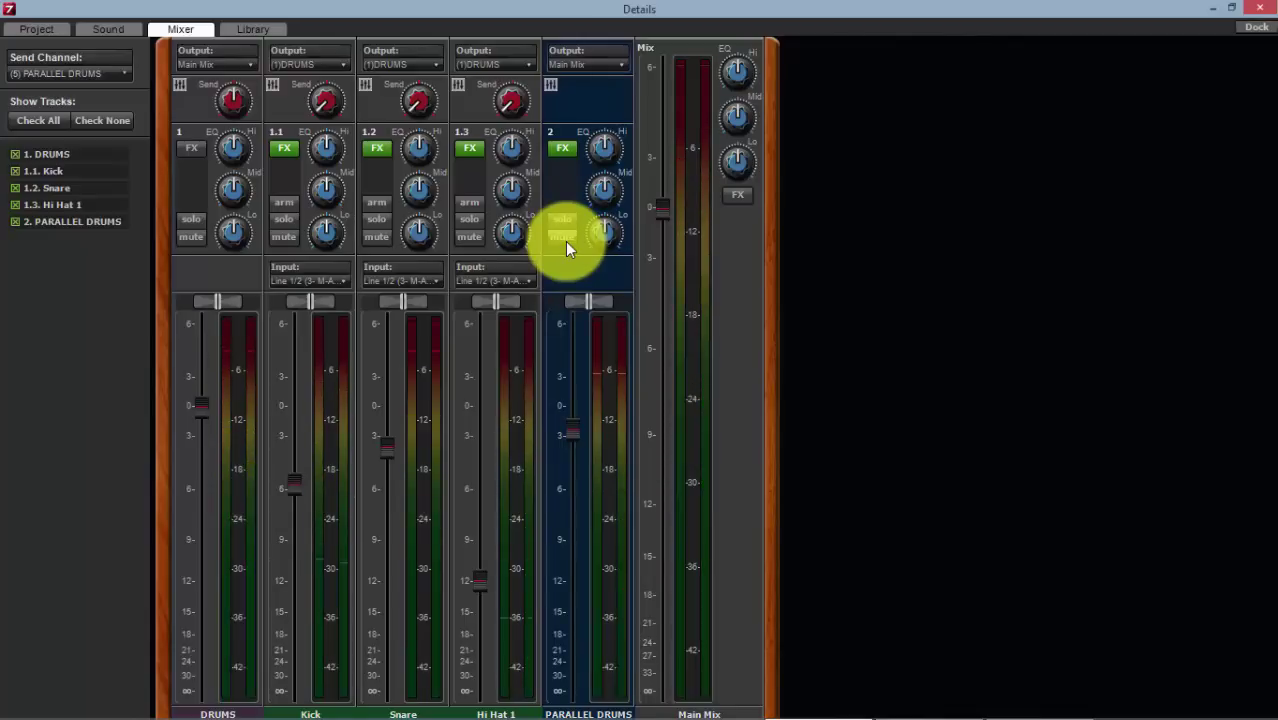
left_click(565, 241)
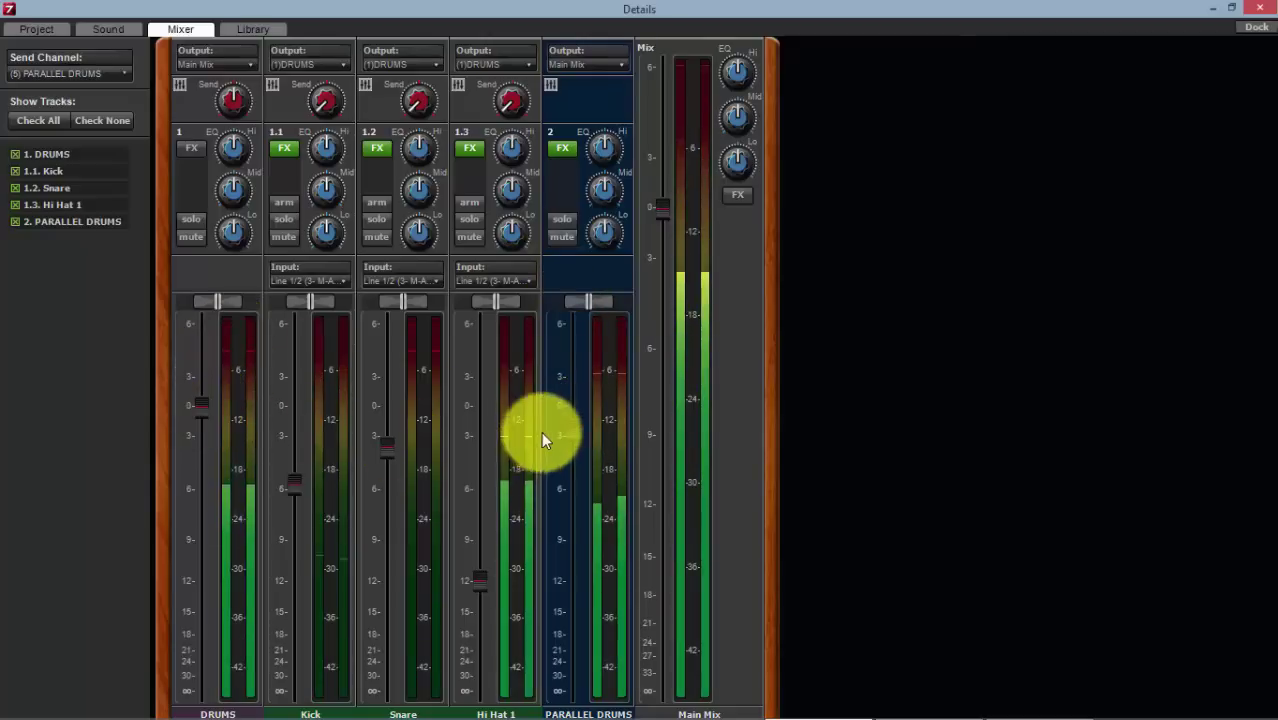
mouse_move(573, 428)
left_mouse_down()
mouse_move(579, 341)
mouse_move(582, 433)
left_mouse_up()
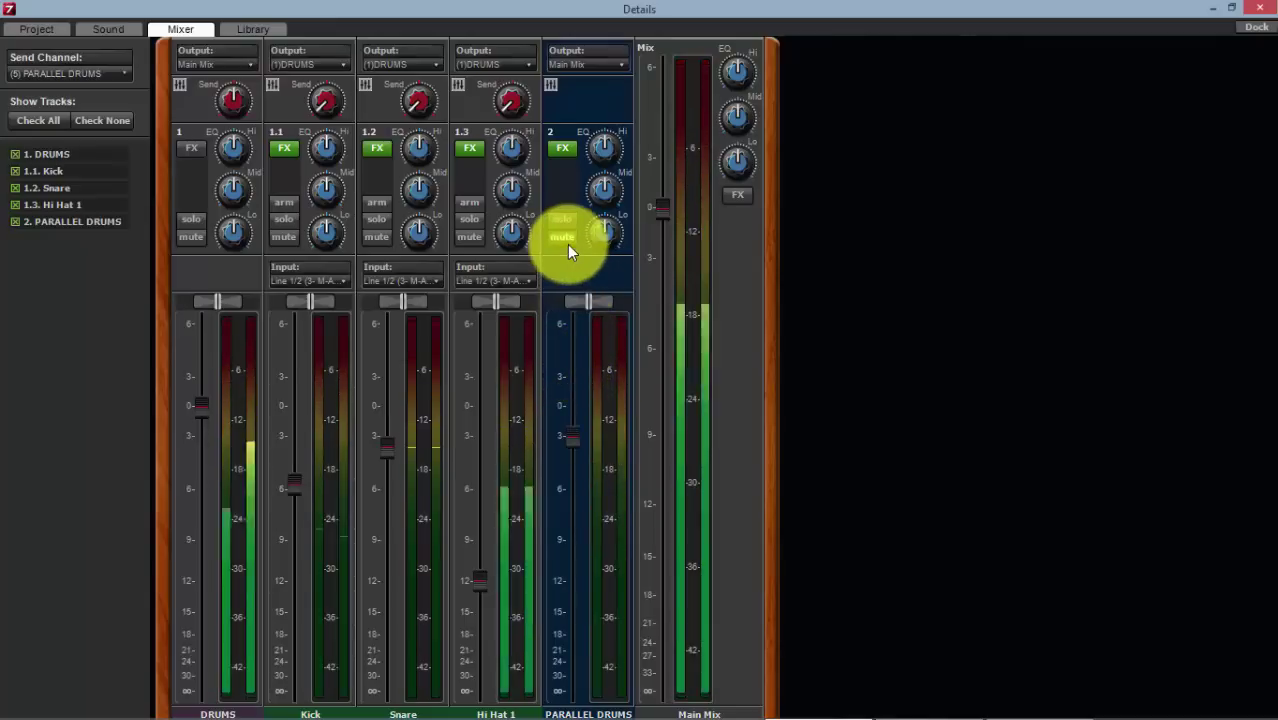
left_click(567, 244)
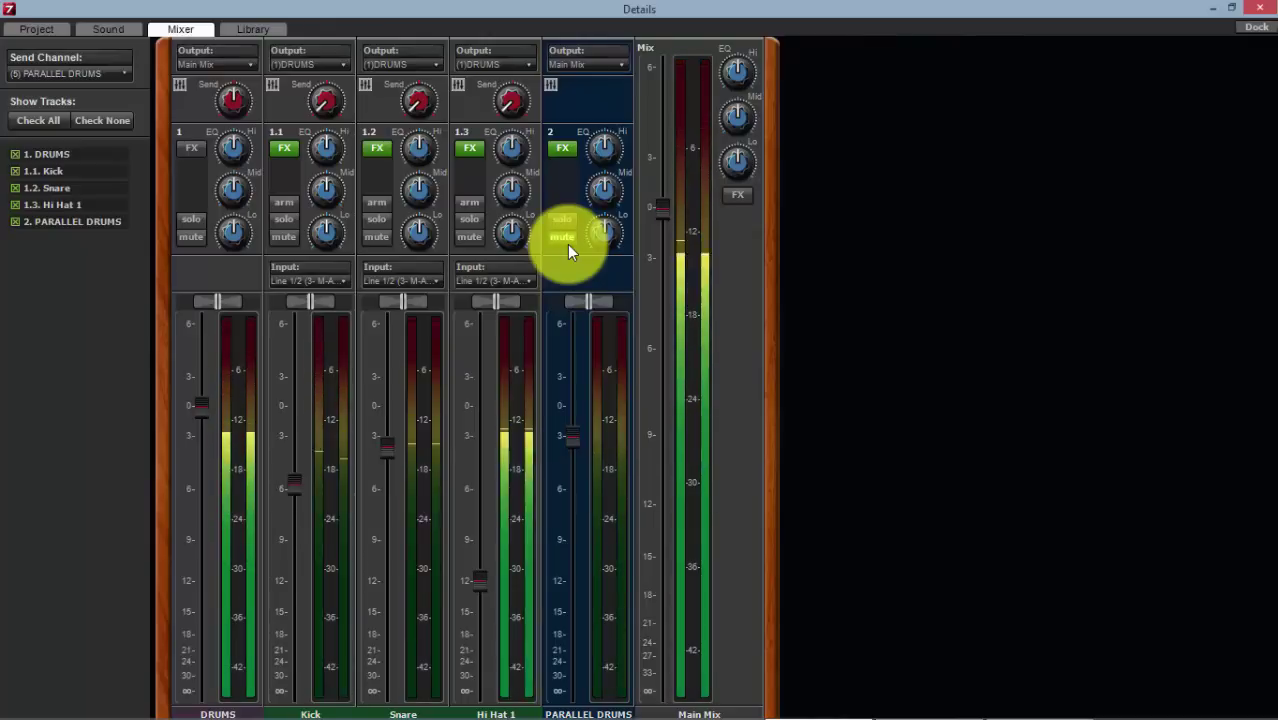
left_click(567, 244)
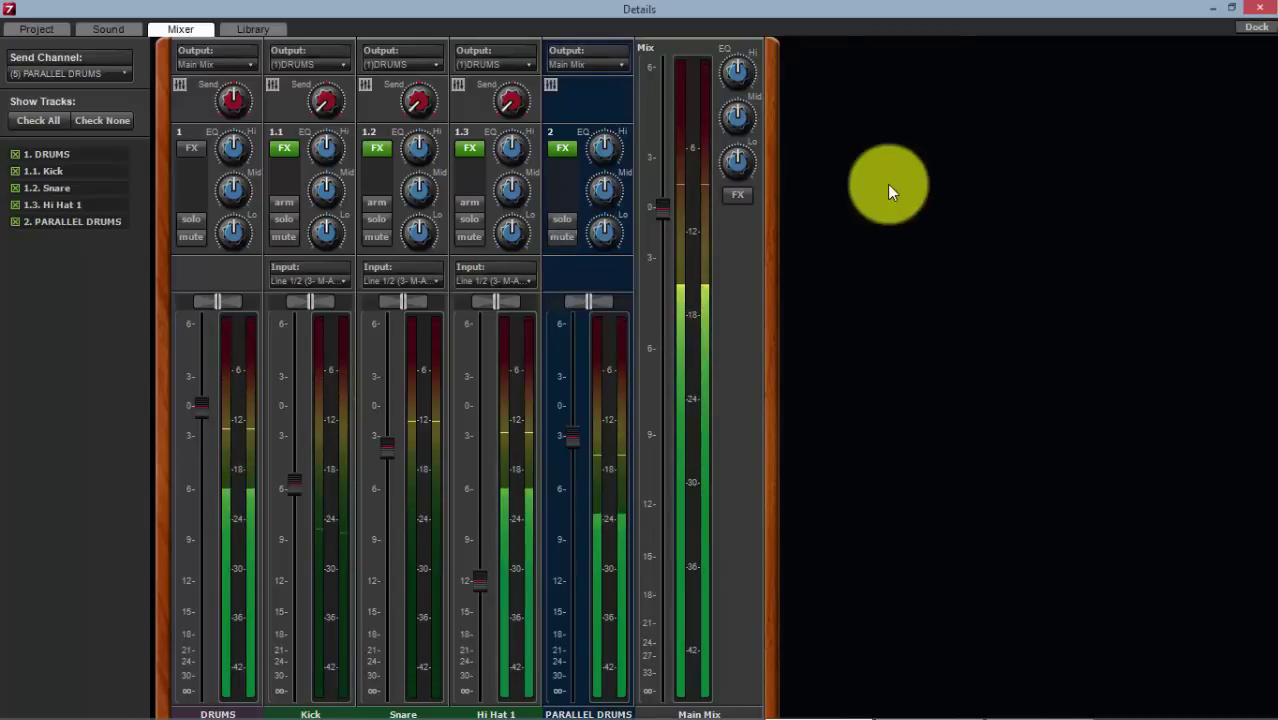
- Dock the mixer back into the main window, stop playback and collapse the mixer to show all tracks
left_click(1256, 27)
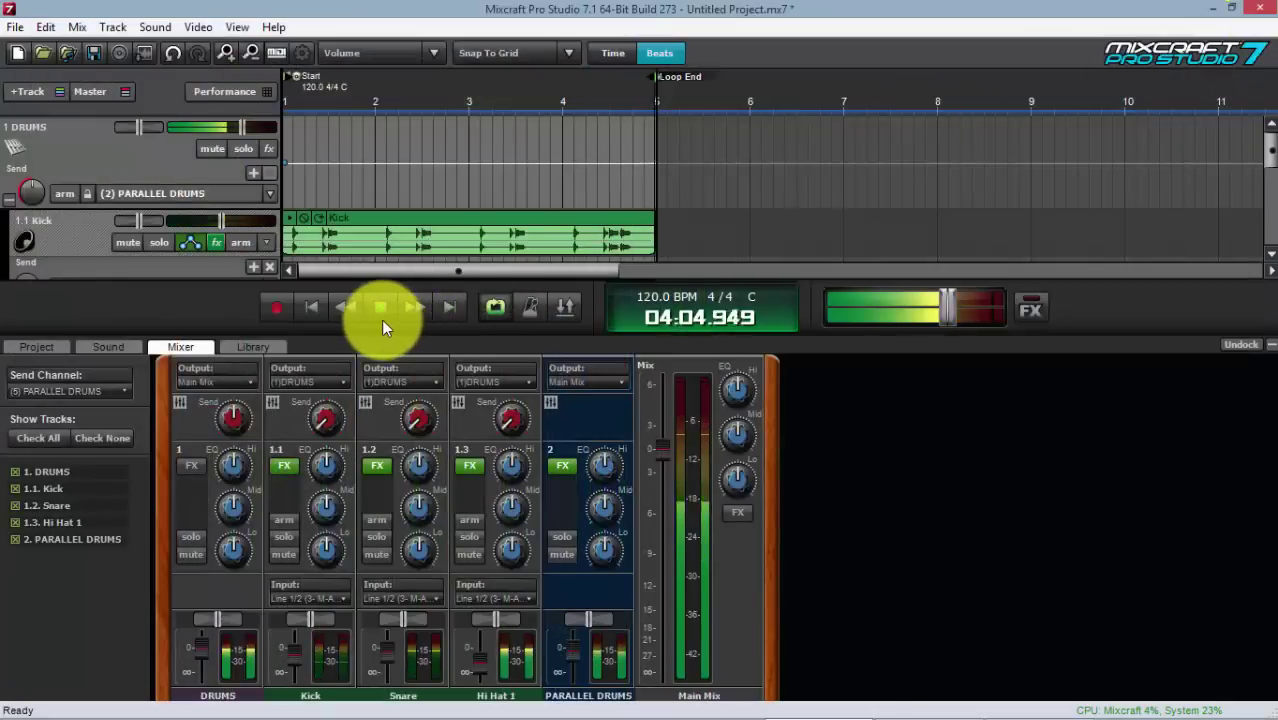
left_click(381, 318)
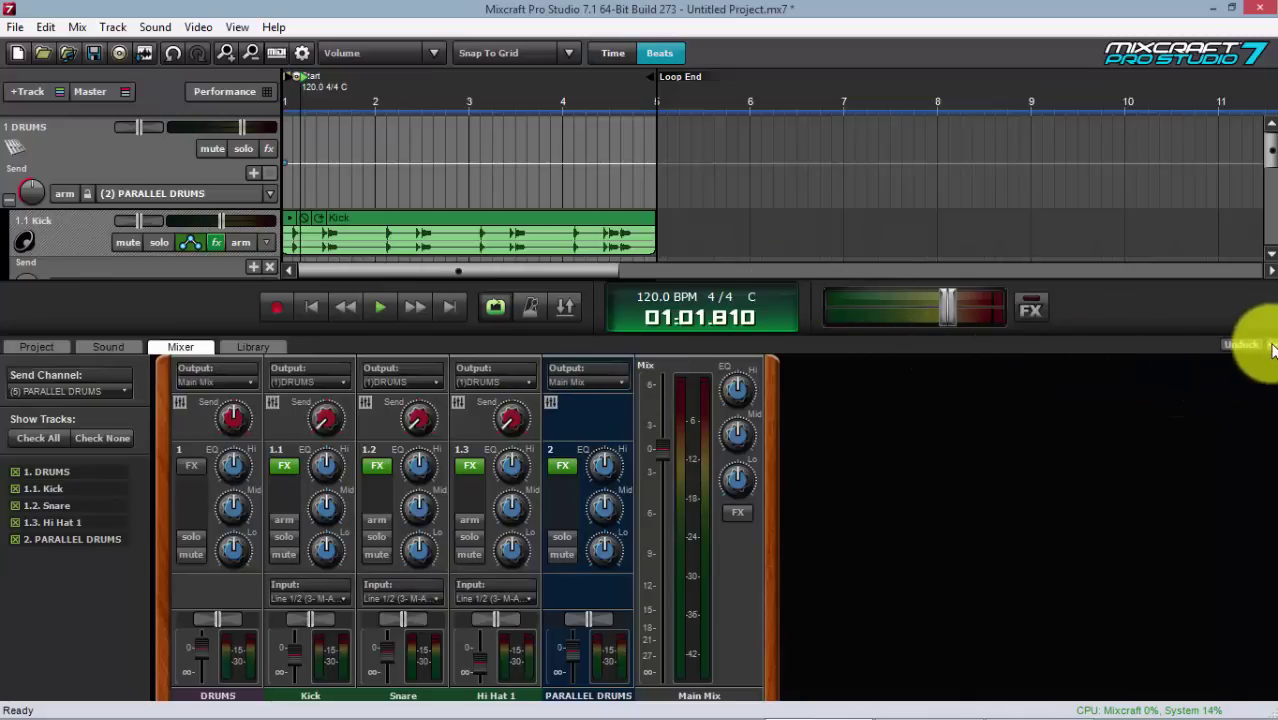
left_click(1241, 344)
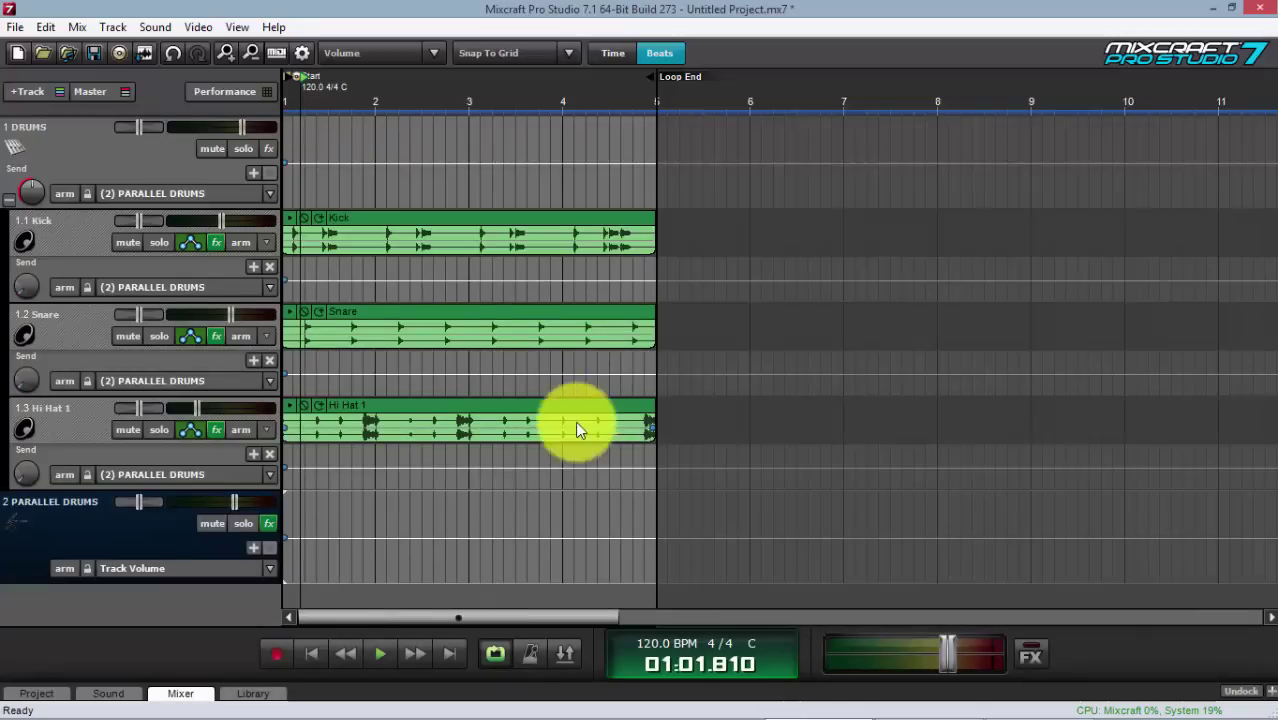
- Play the loop, briefly mute PARALLEL DRUMS and DRUMS in turn to compare the dry and compressed sound, and stop playback
left_click(382, 655)
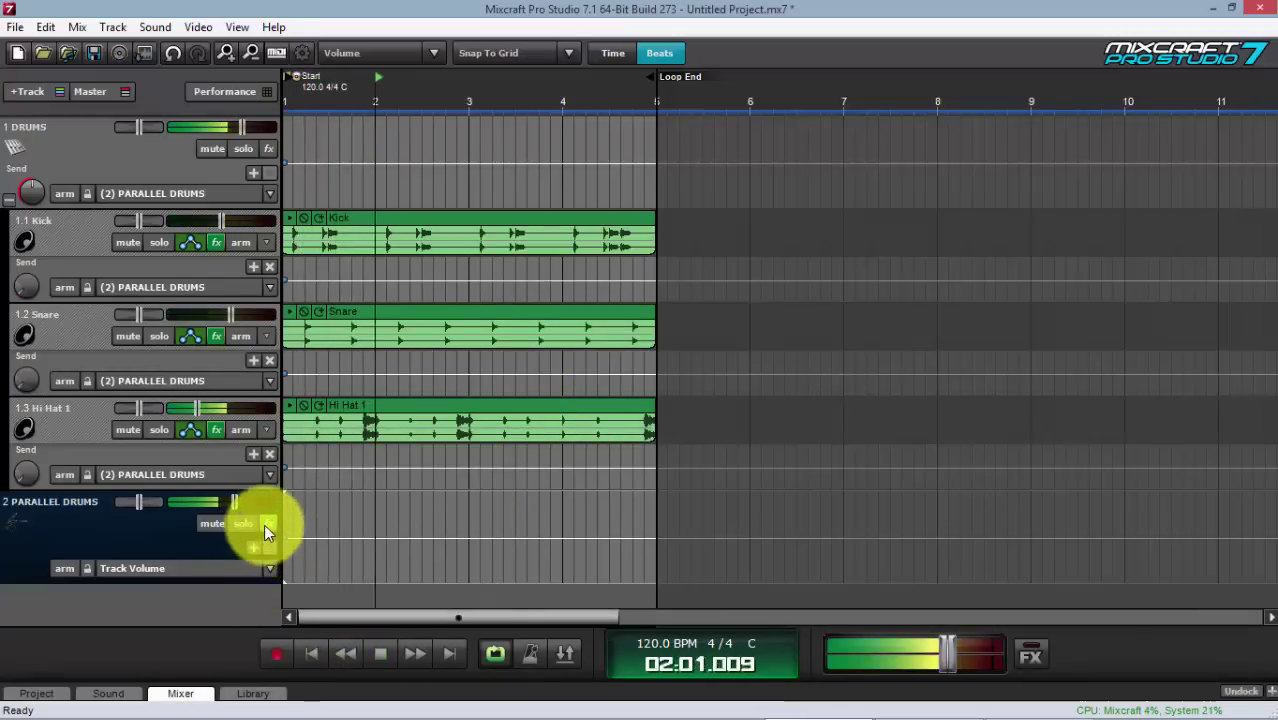
left_click(213, 525)
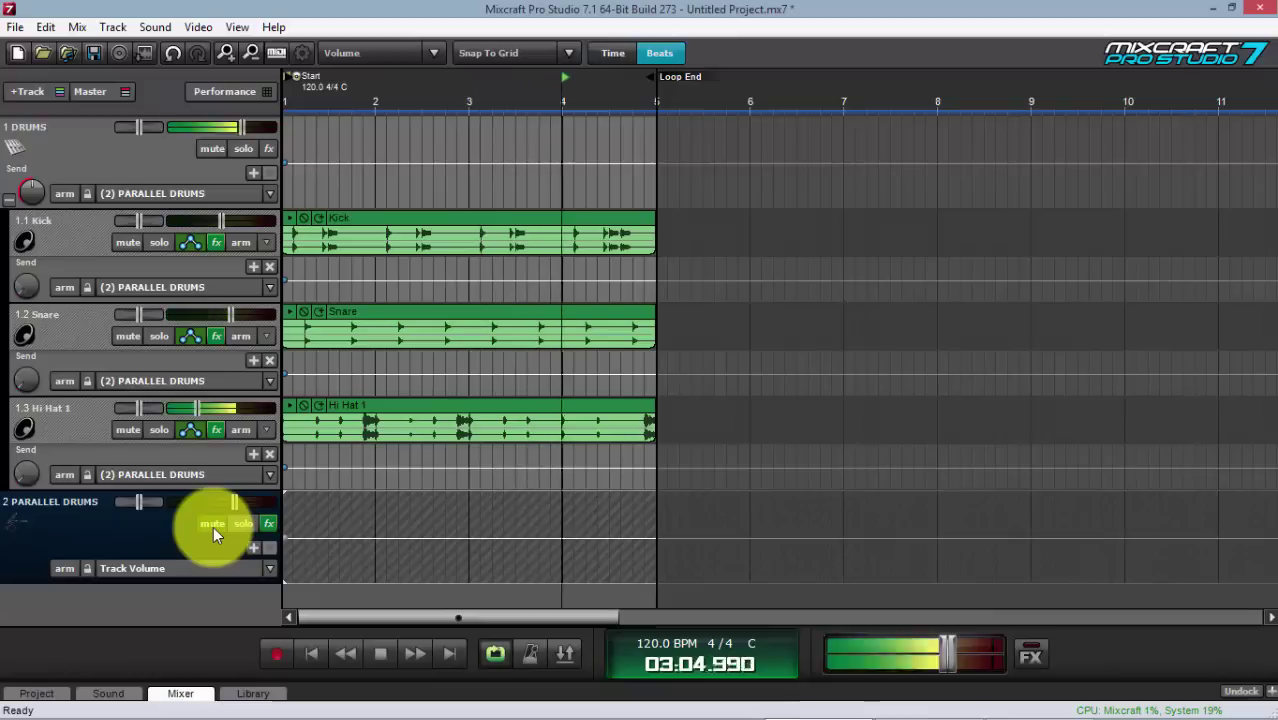
left_click(213, 526)
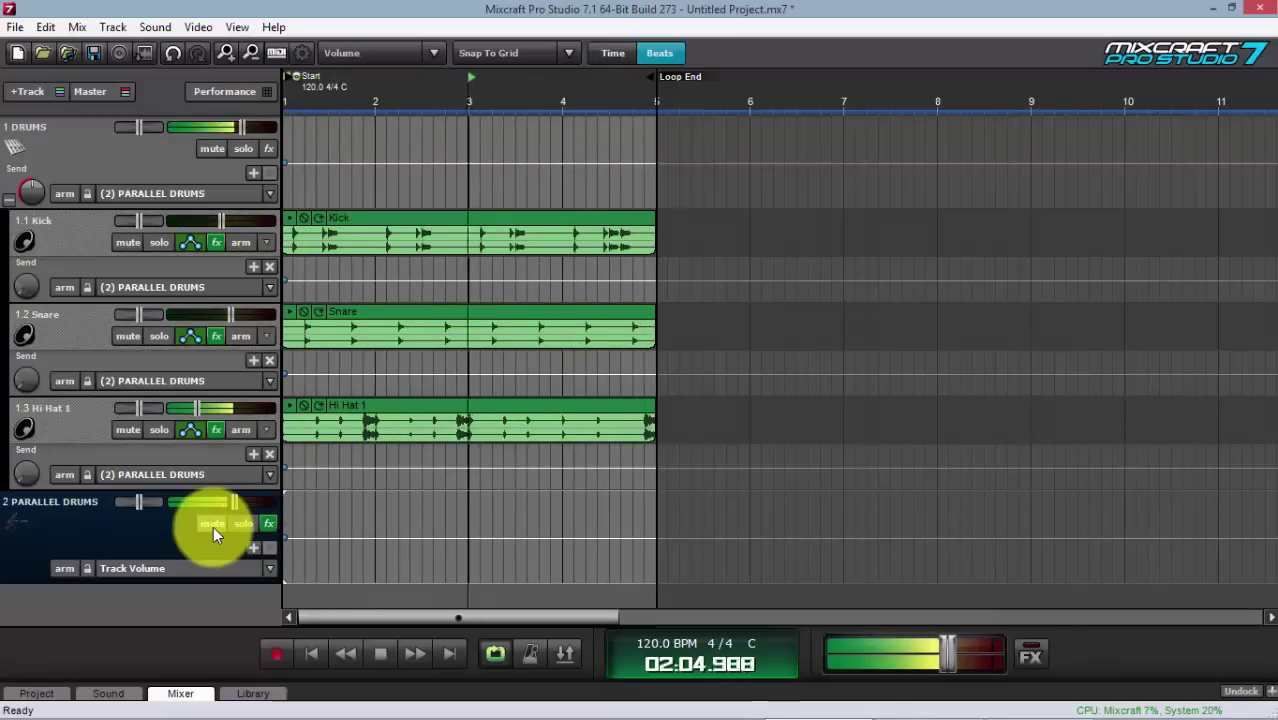
left_click(216, 149)
left_click(220, 149)
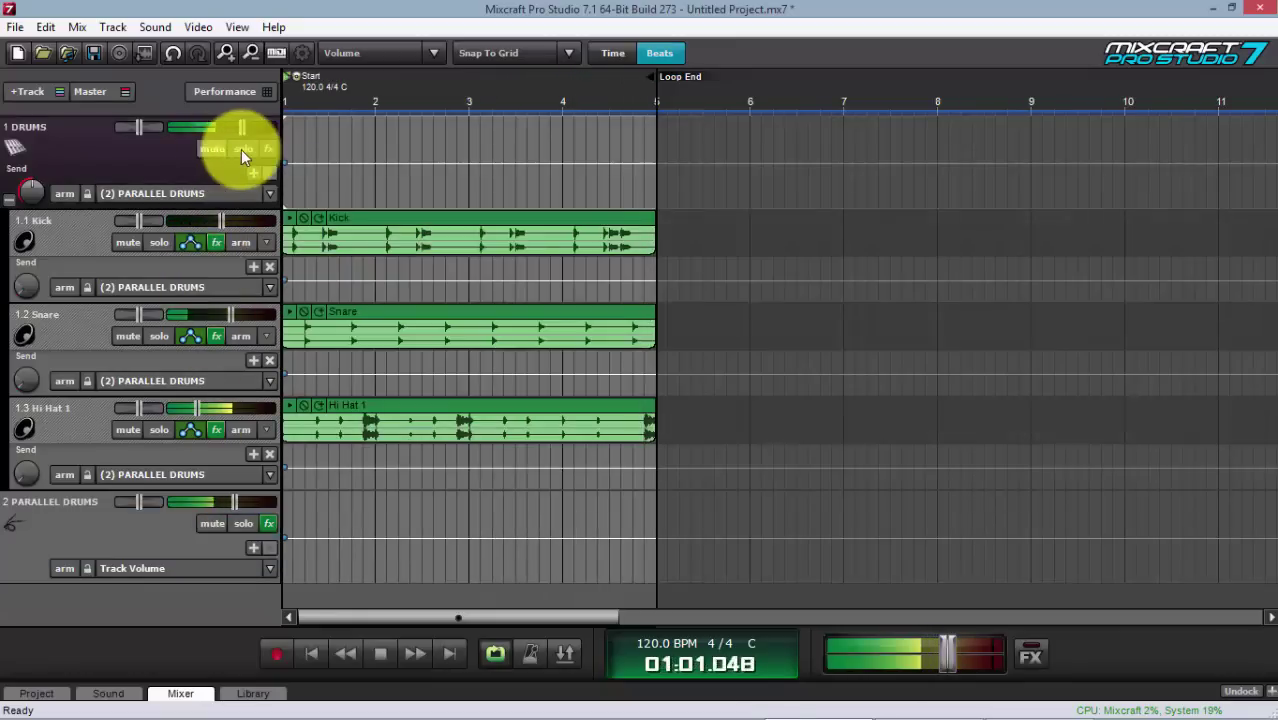
left_click(244, 524)
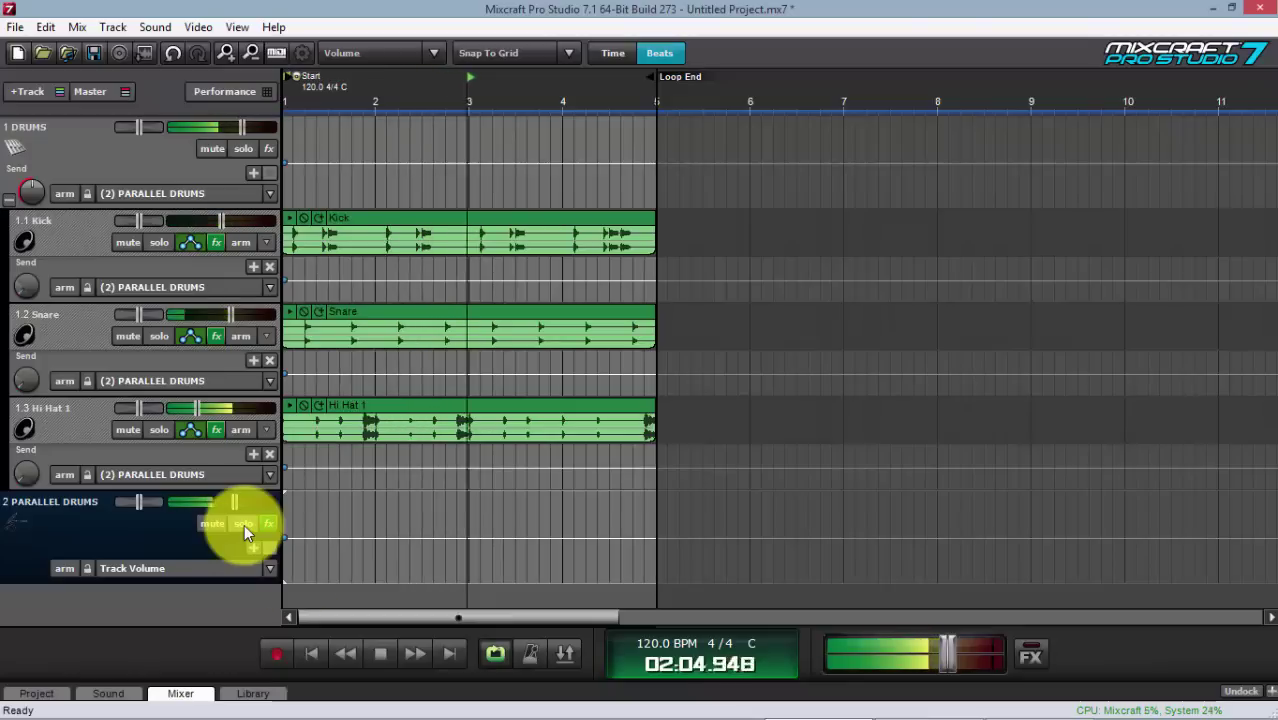
left_click(383, 654)
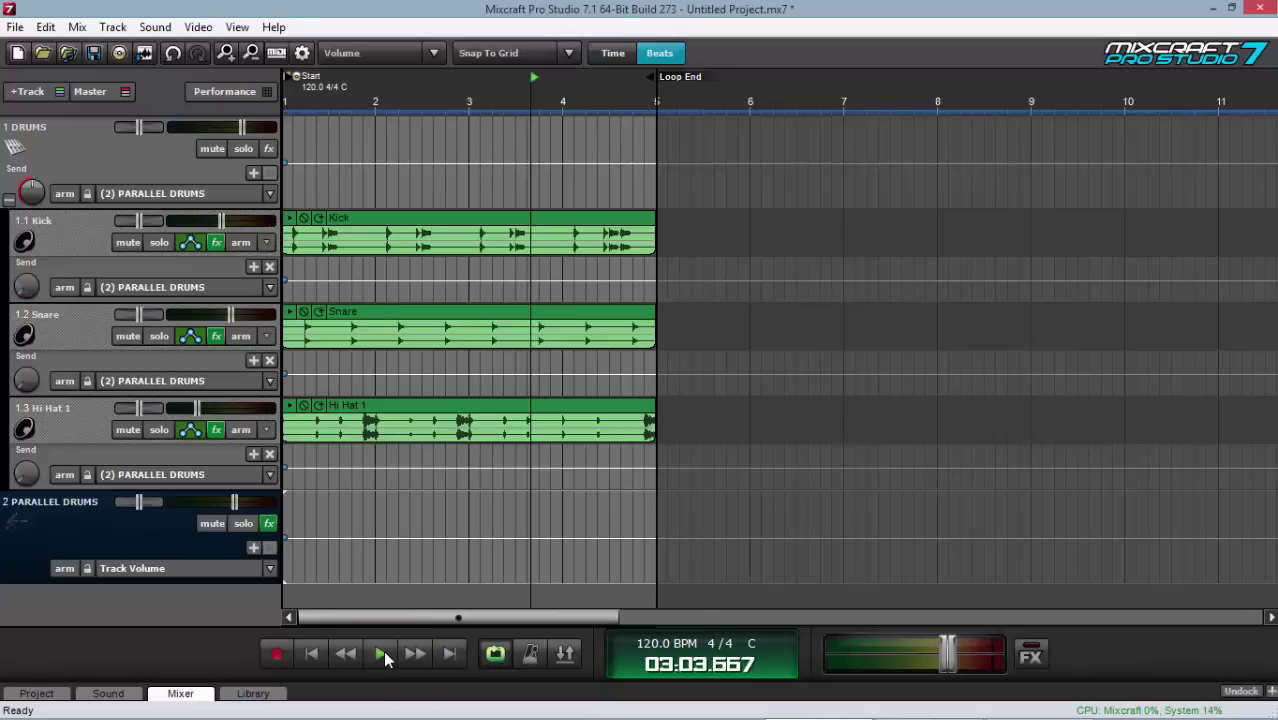
left_click(383, 650)
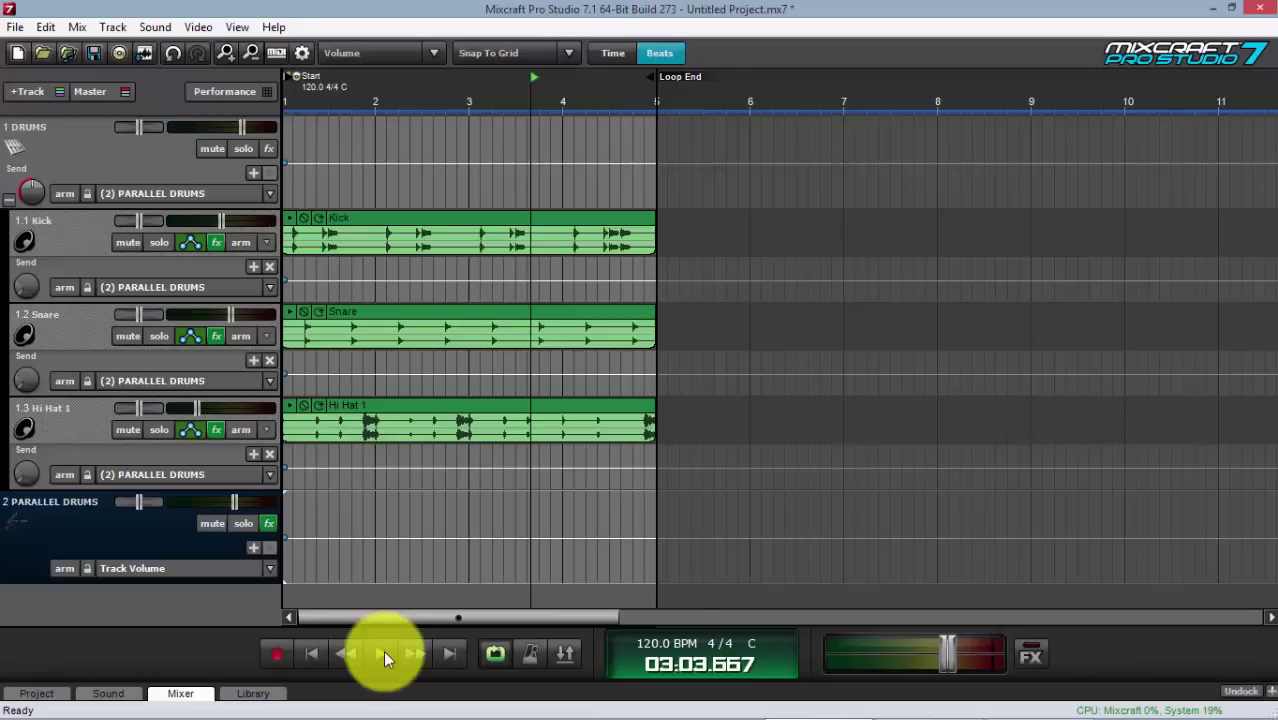